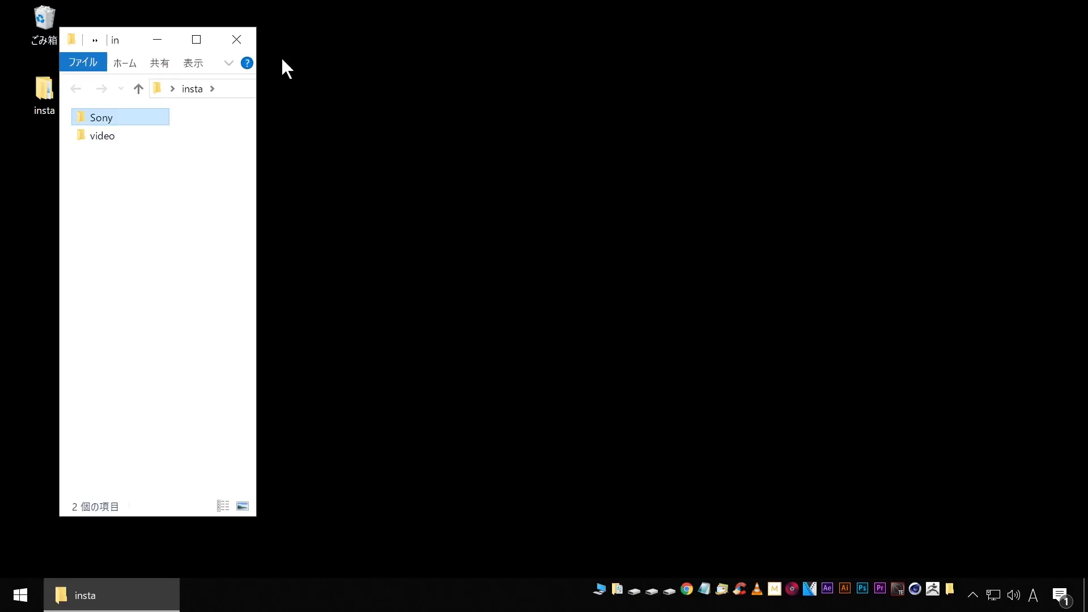
Close the insta folder window and open the personal user folder inside ユーザー on the system (C:) drive
click(237, 40)
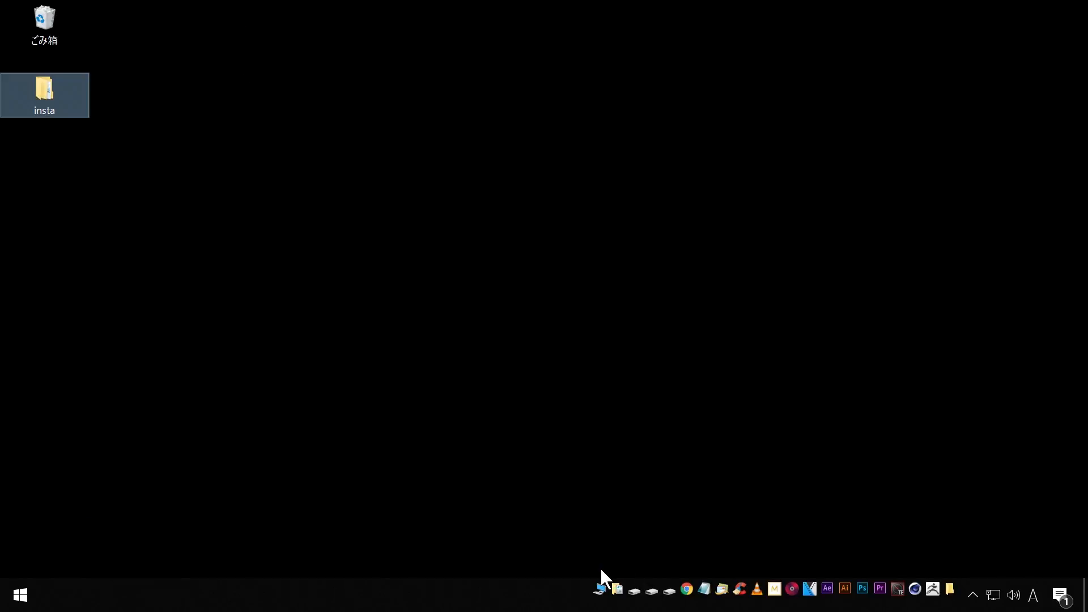
click(600, 590)
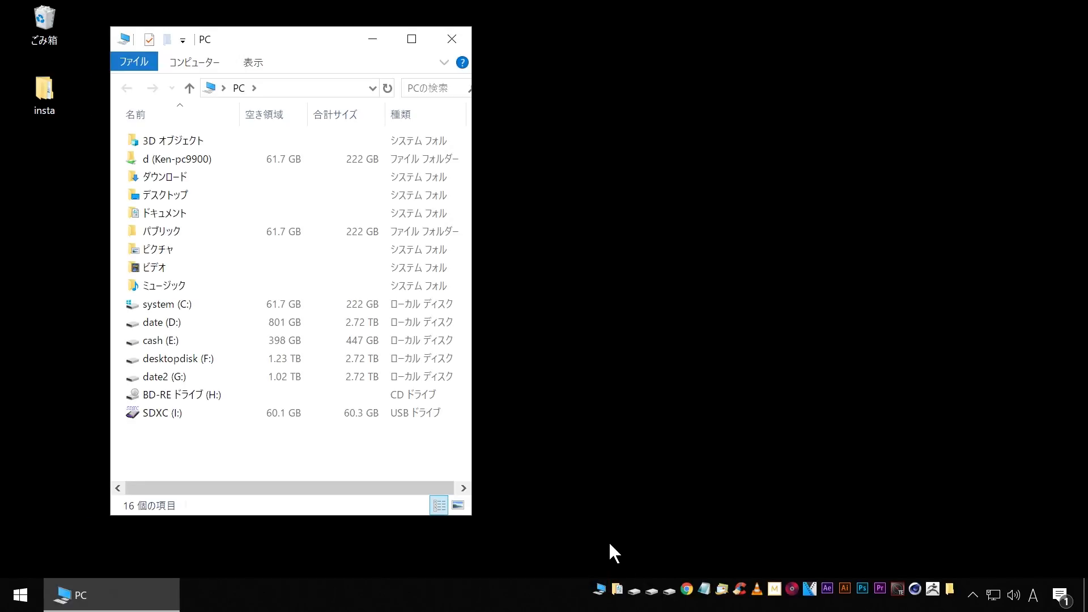
double_click(170, 307)
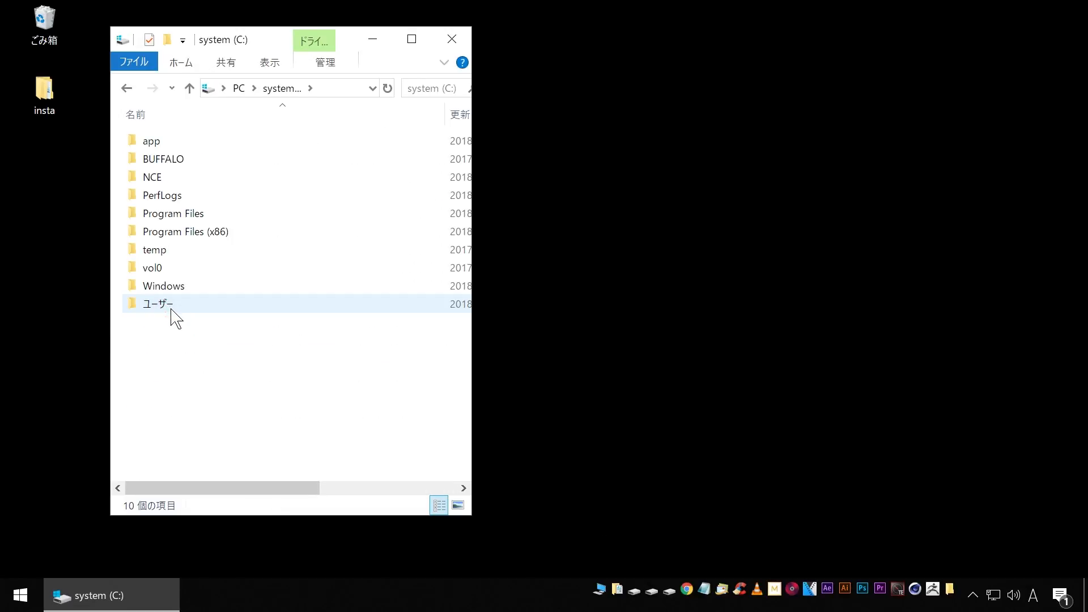
double_click(161, 305)
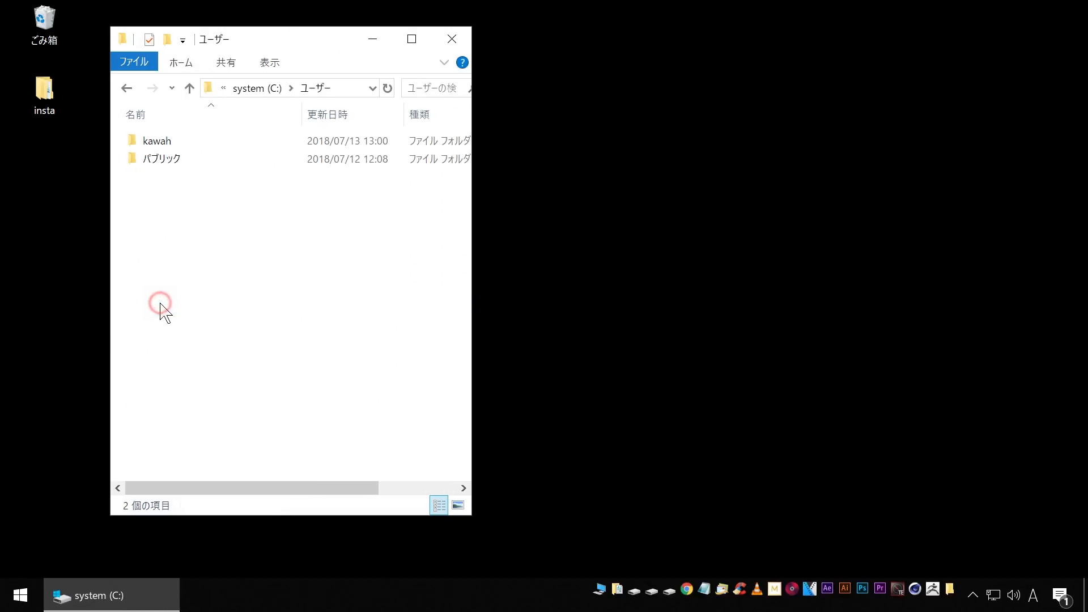
click(165, 141)
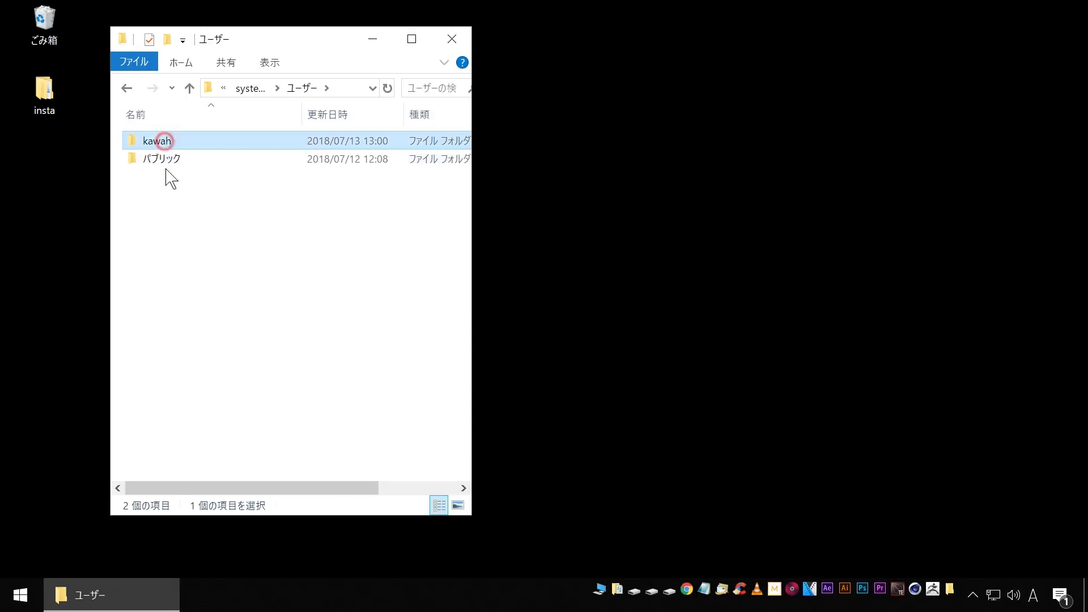
double_click(164, 141)
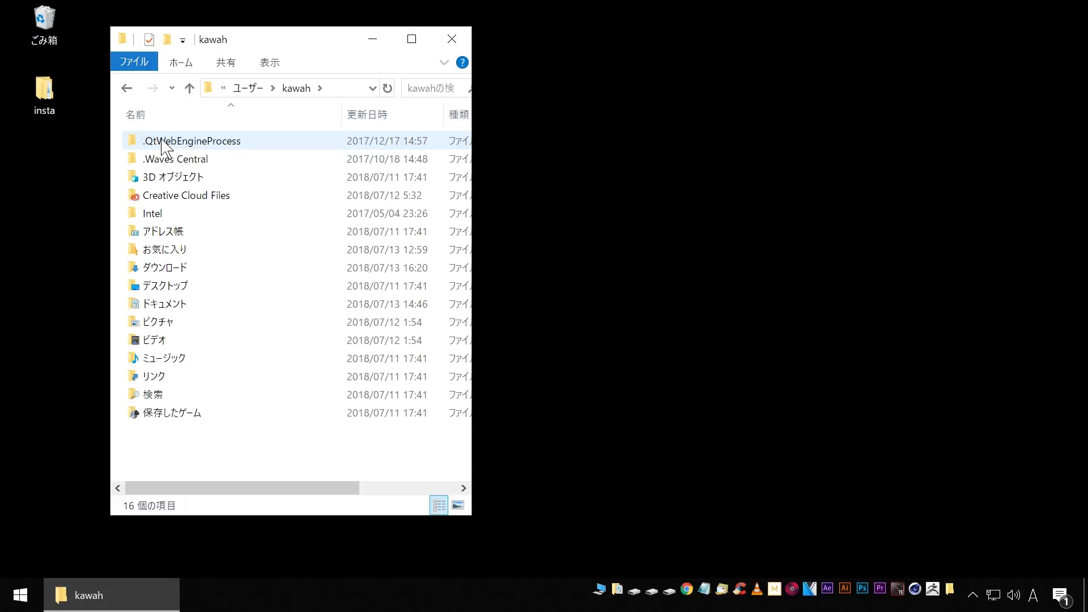
Set the folder options to show hidden files, folders and drives (隠しファイル、隠しフォルダー、および隠しドライブを表示する)
click(270, 63)
click(414, 97)
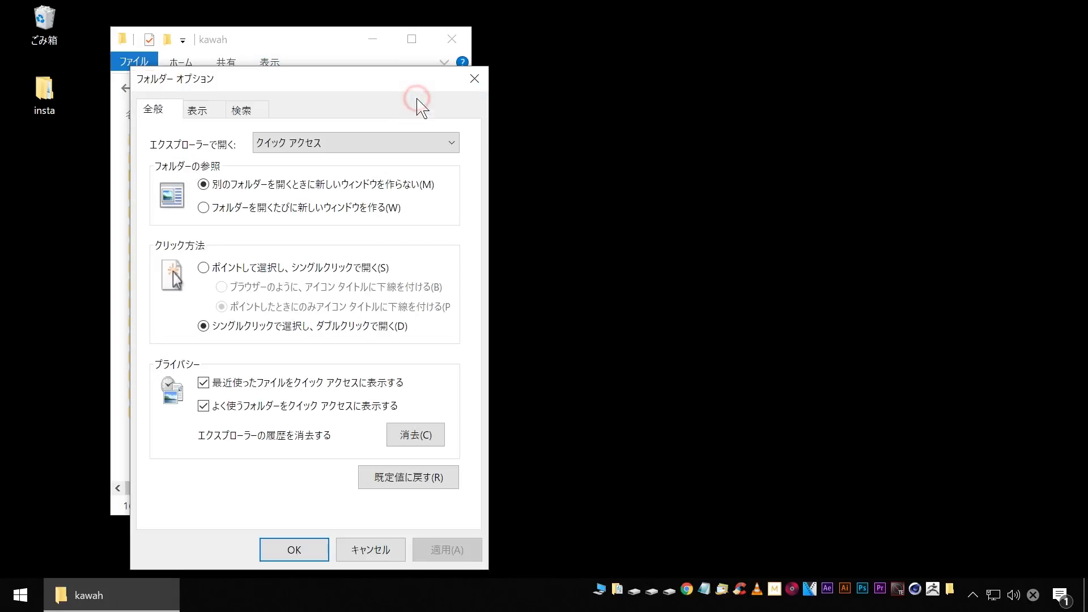
click(199, 111)
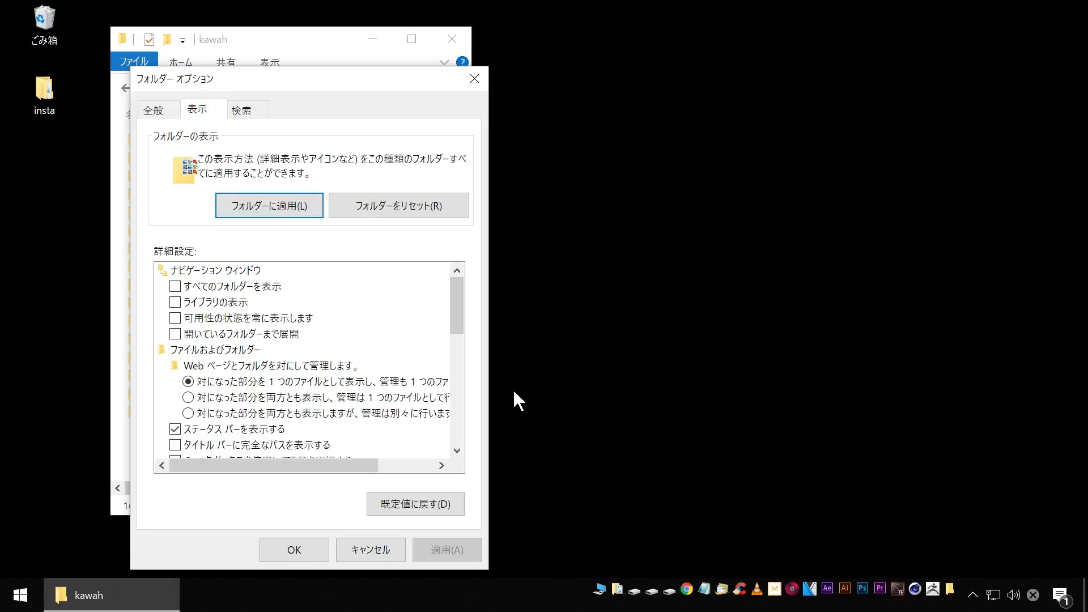
drag(460, 302, 460, 352)
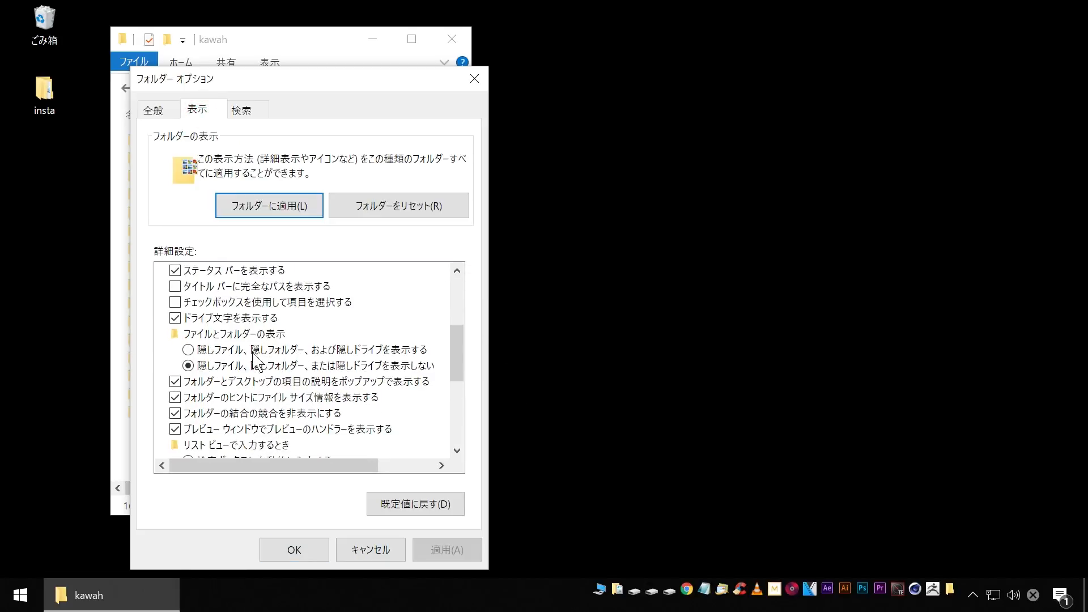
click(291, 349)
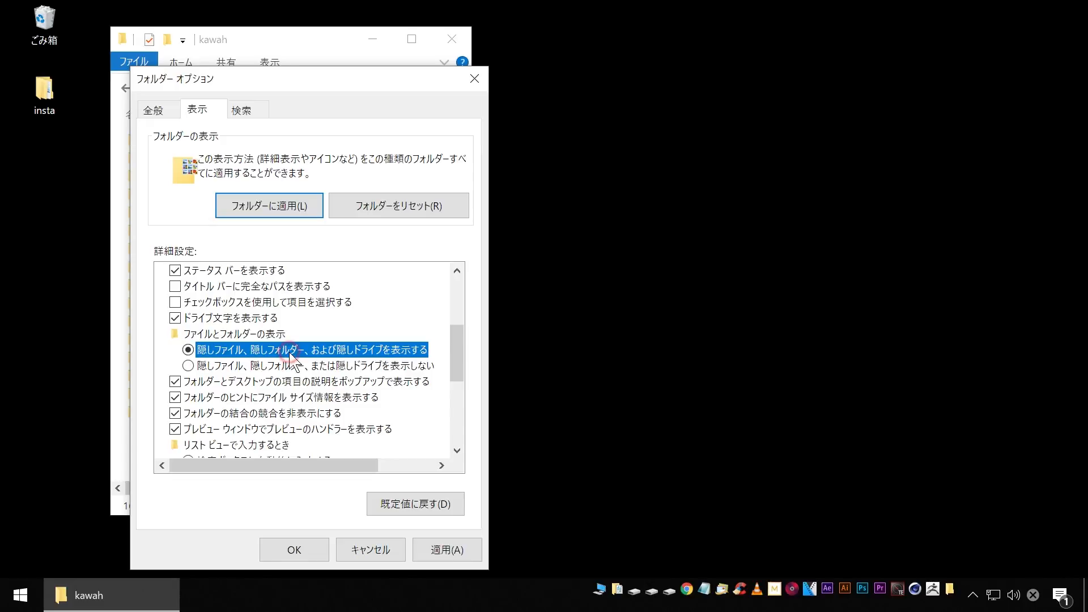
click(294, 550)
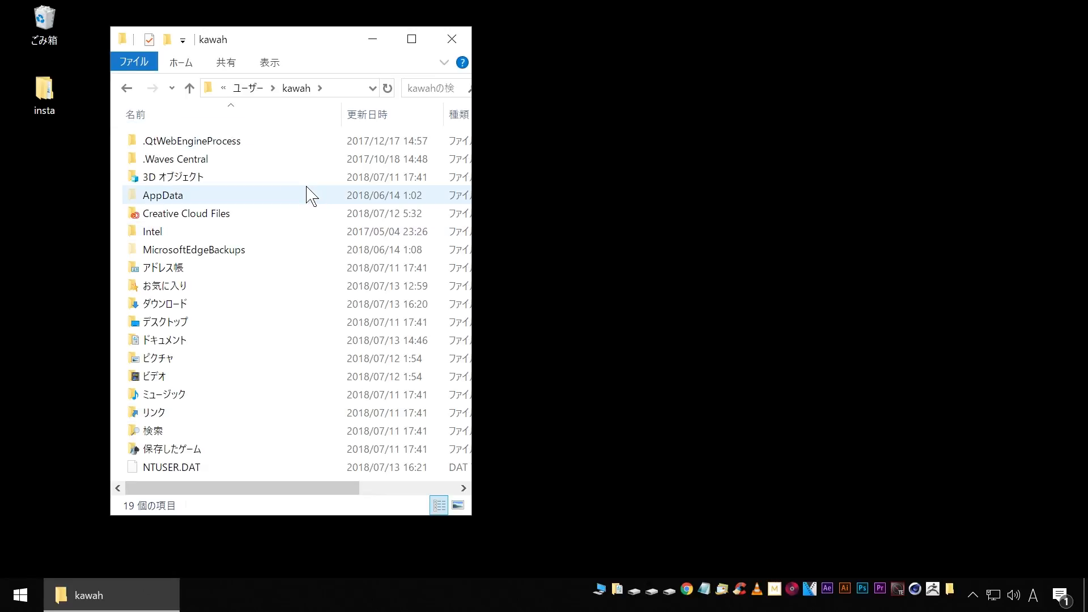
Open the Sony folder inside AppData\Roaming of the user folder
click(172, 196)
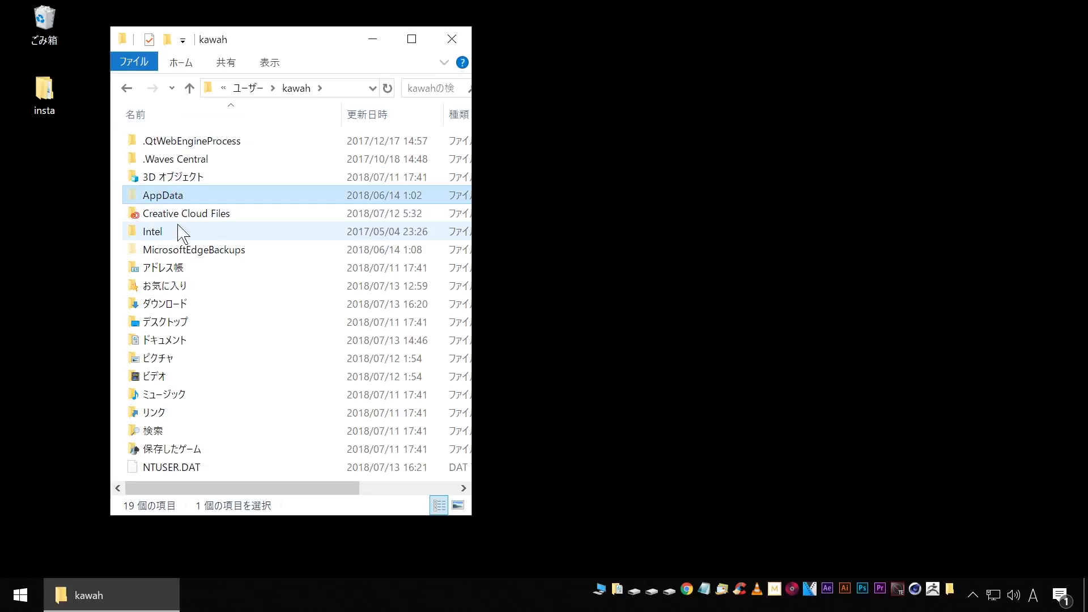
double_click(163, 196)
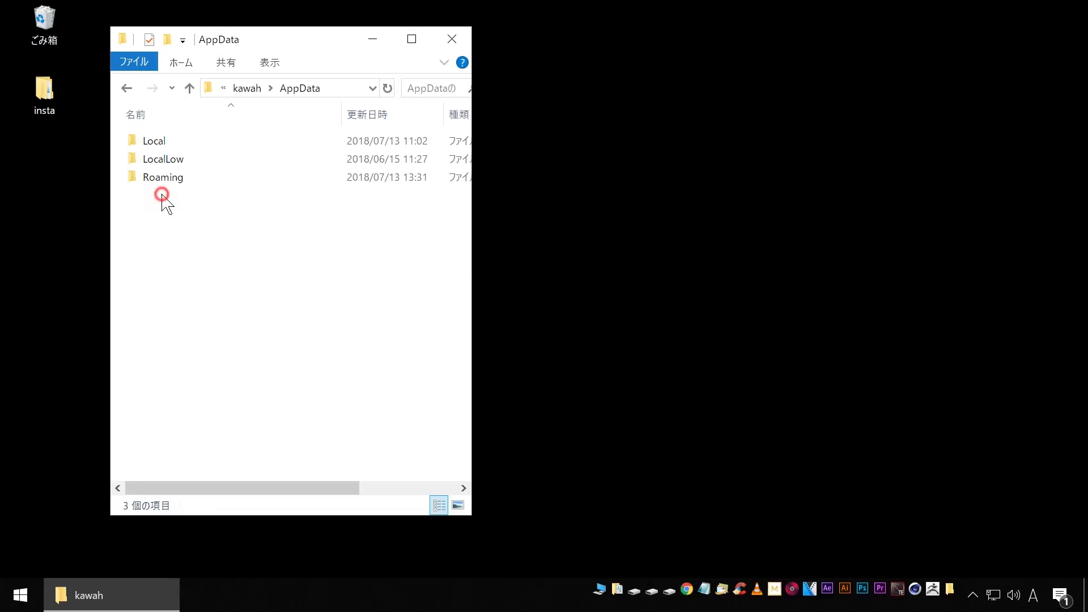
double_click(172, 179)
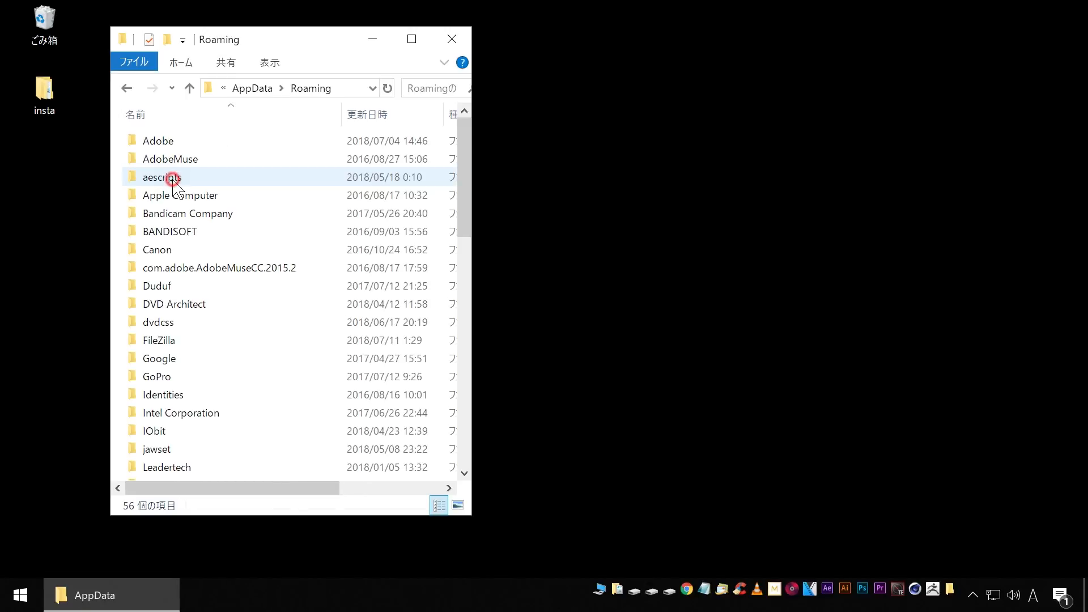
scroll(171, 398, down, 12)
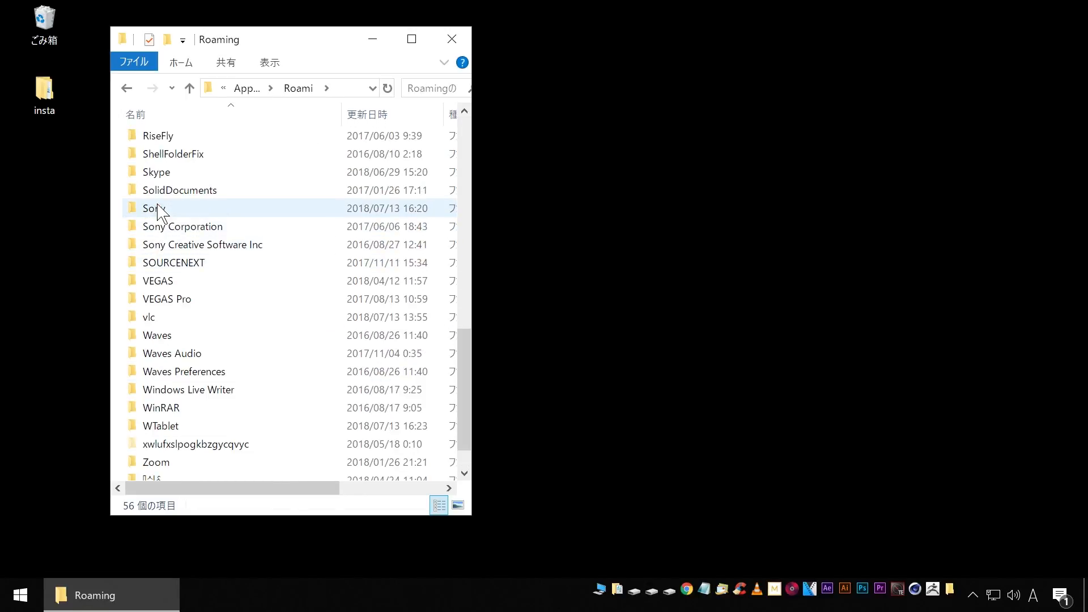
click(170, 209)
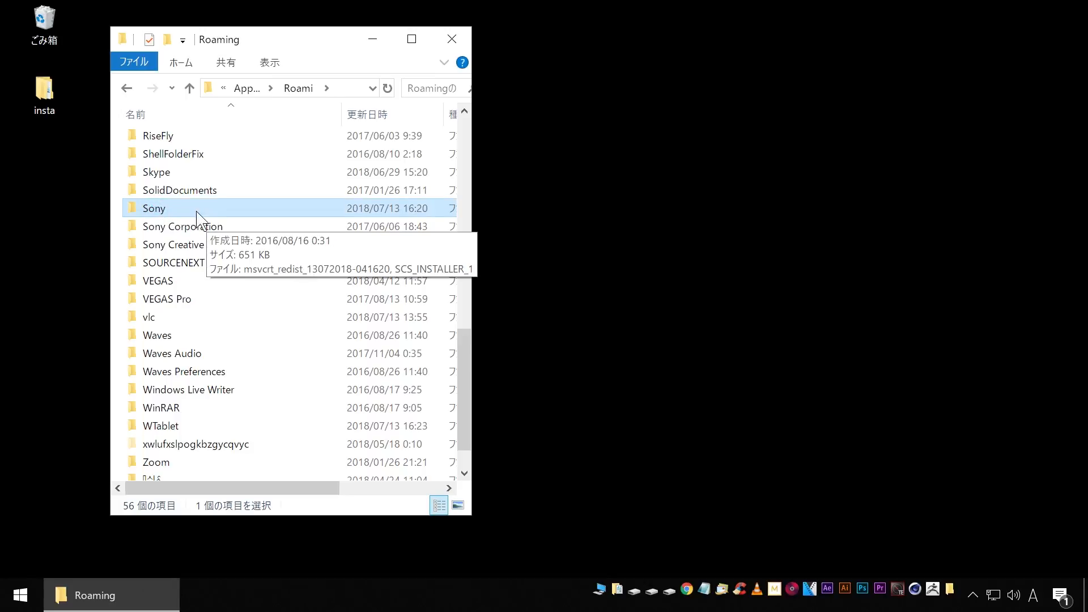
double_click(151, 208)
Copy the Render Templates folder from the desktop's insta\Sony folder into the Roaming\Sony folder
drag(260, 46, 440, 43)
click(42, 102)
double_click(42, 102)
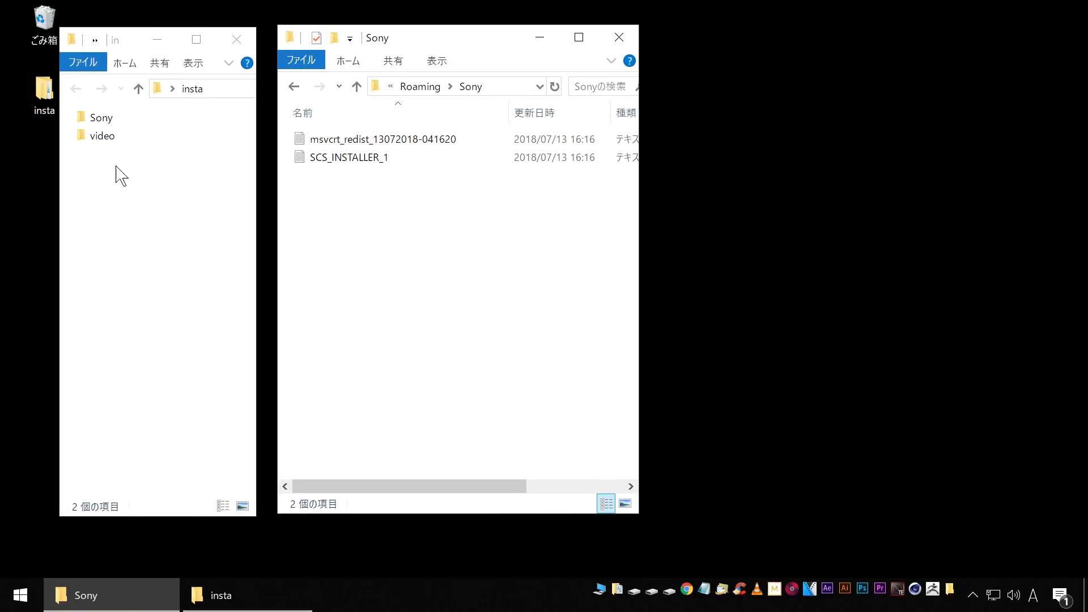
double_click(97, 118)
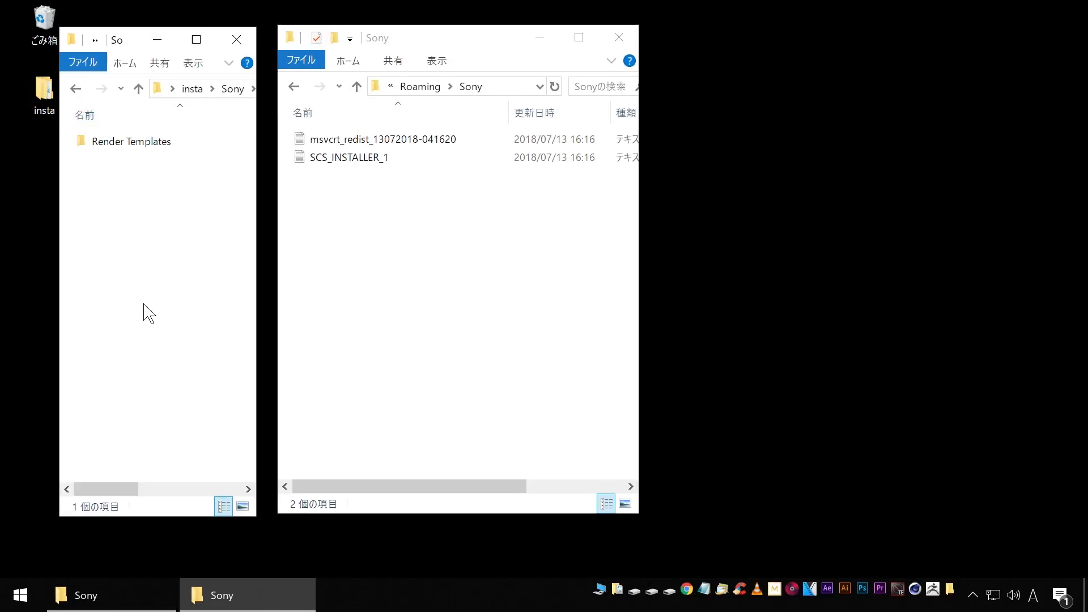
click(115, 142)
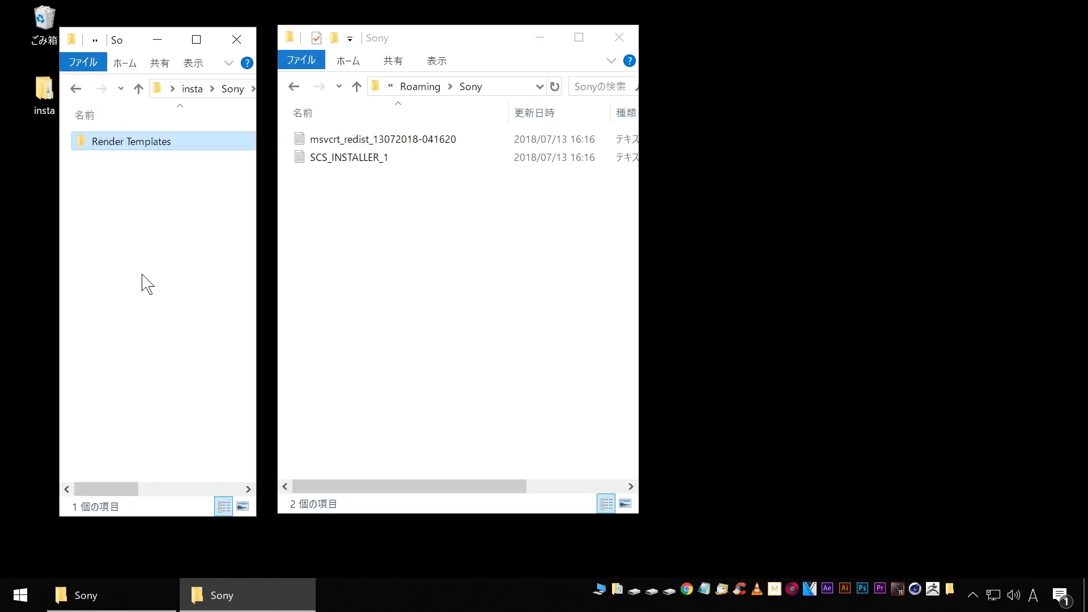
drag(121, 143, 395, 306)
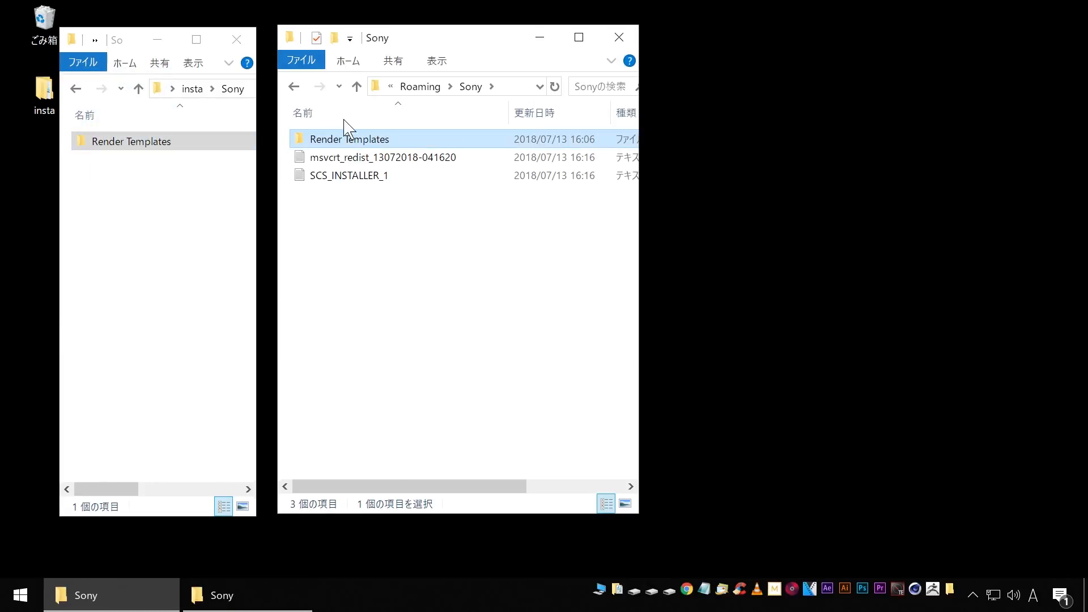
Reopen Roaming\Sony and examine the template files in the avc subfolder of the copied Render Templates folder
click(288, 89)
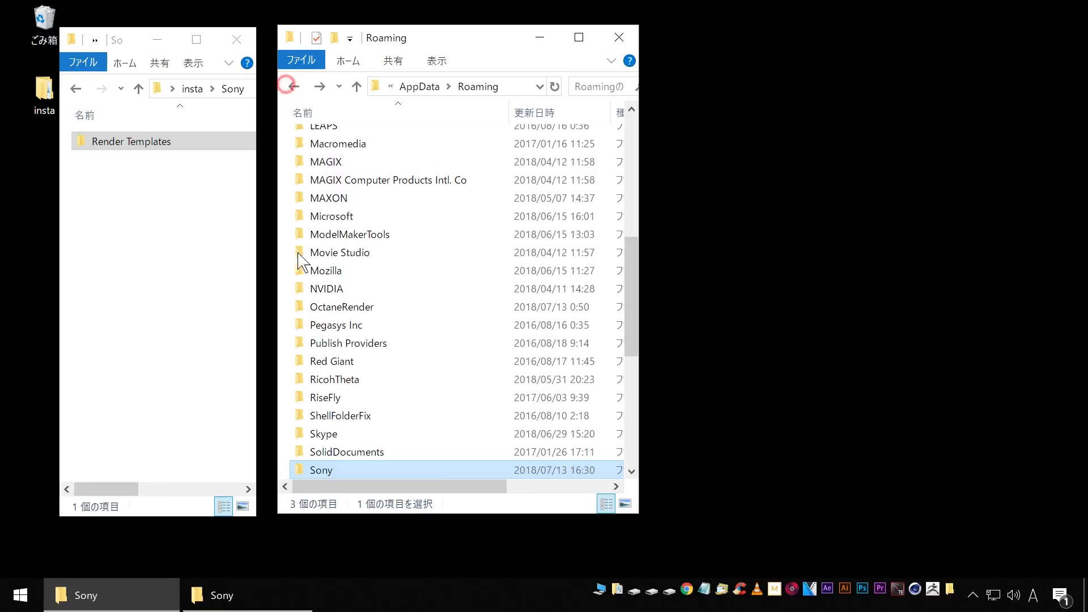
double_click(306, 467)
double_click(339, 142)
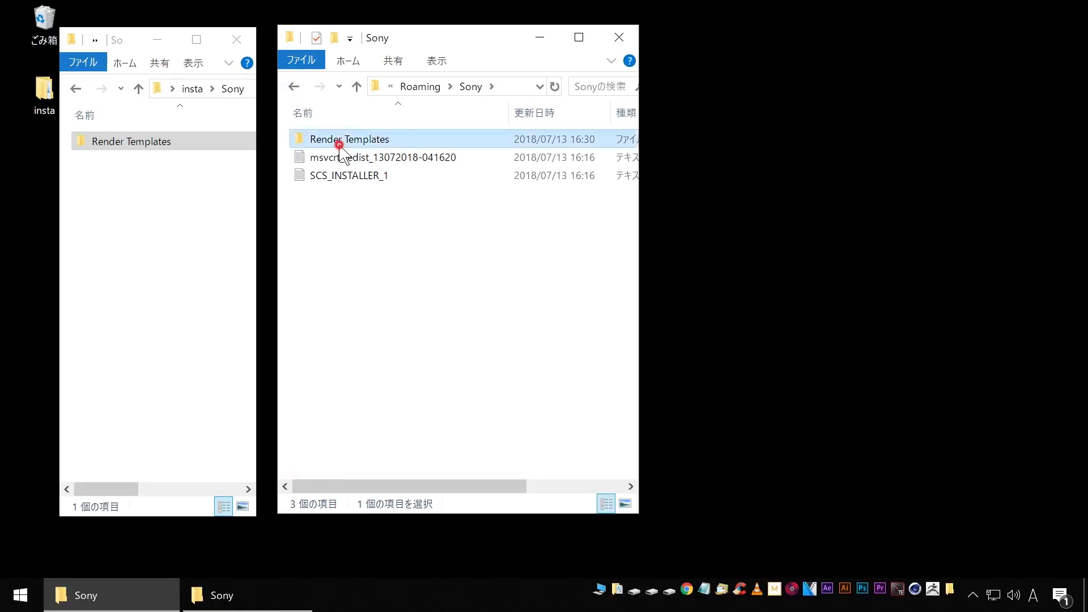
double_click(316, 140)
drag(445, 214, 311, 141)
click(342, 217)
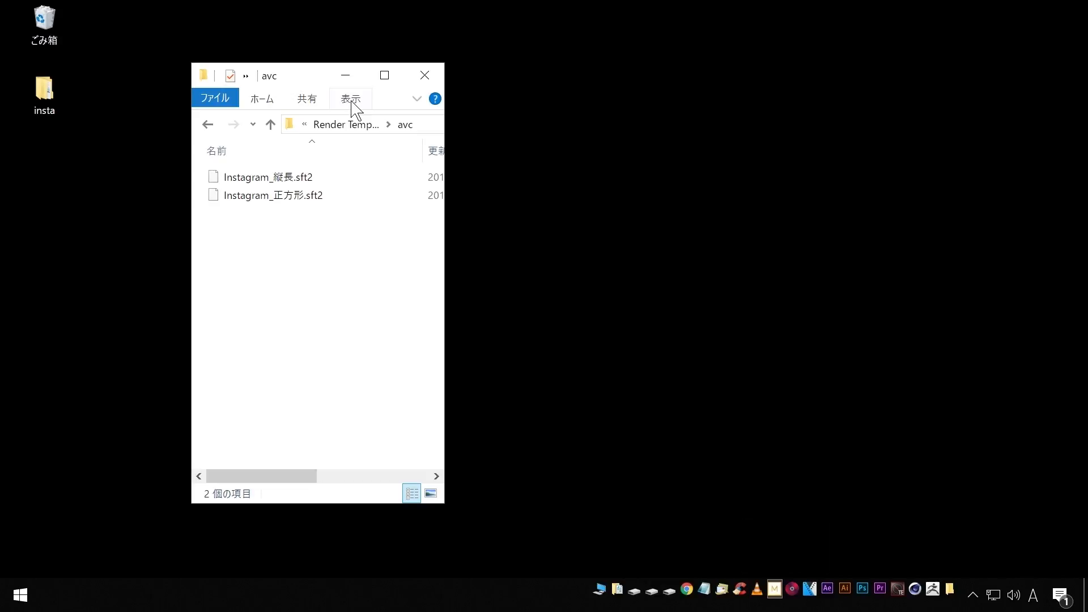
Set the folder options to not show hidden files, folders or drives (隠しファイル、隠しフォルダー、または隠しドライブを表示しない)
click(351, 99)
click(374, 138)
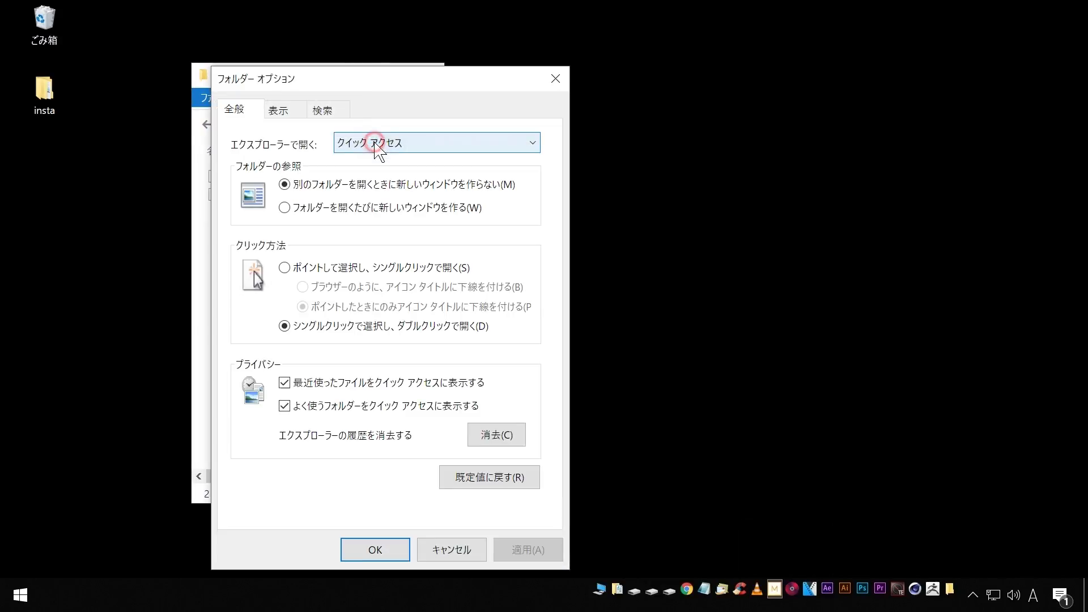
click(279, 110)
drag(538, 276, 534, 346)
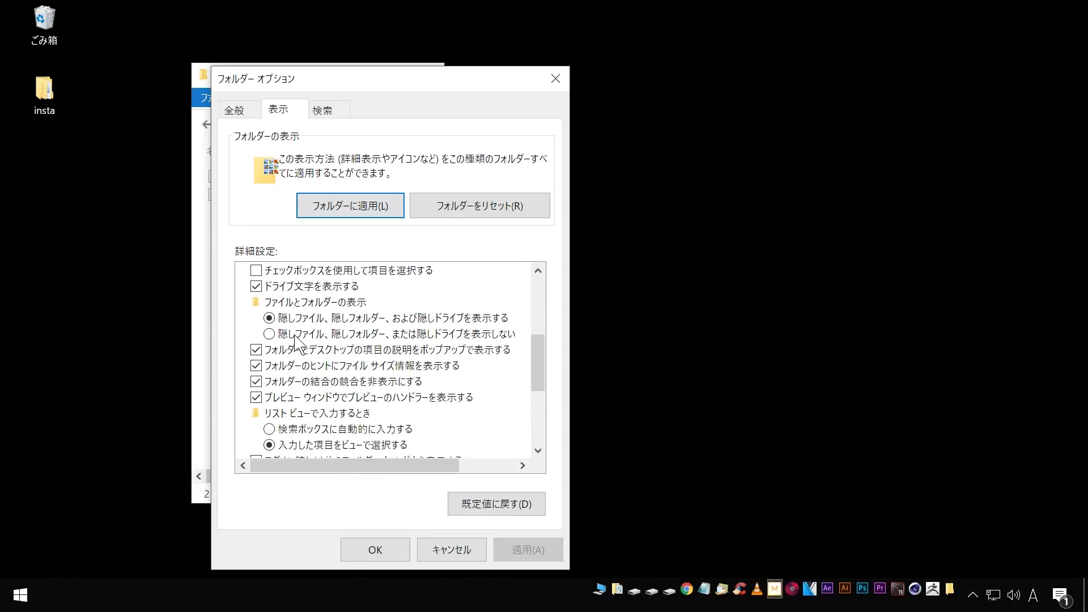
click(336, 336)
click(374, 555)
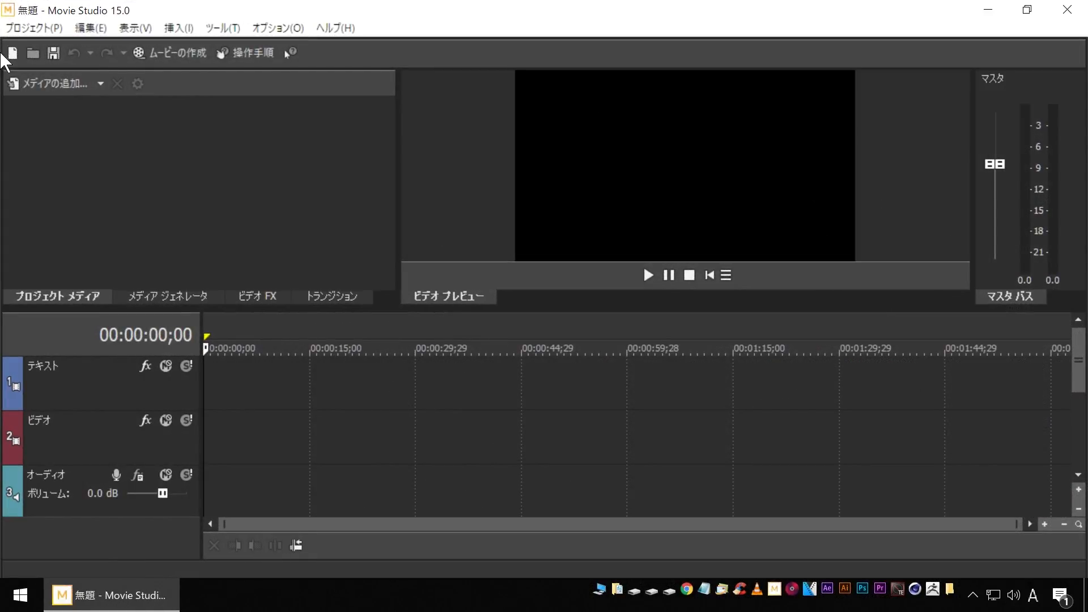
In Movie Studio, set the project's video width to 1080, height to 1920 and field order to なし (プログレッシブ スキャン)
click(24, 32)
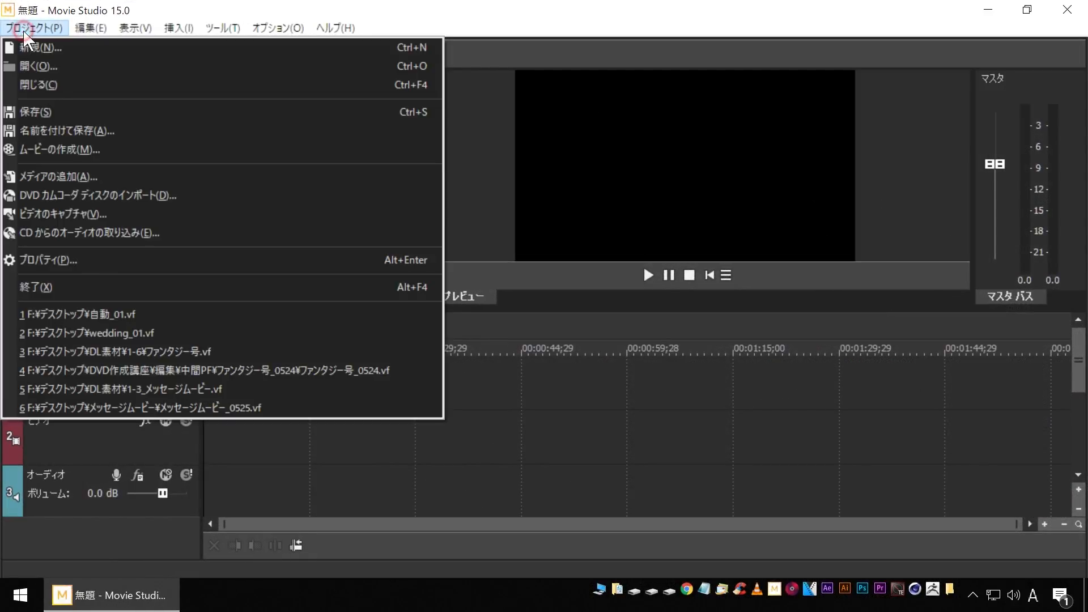
click(88, 265)
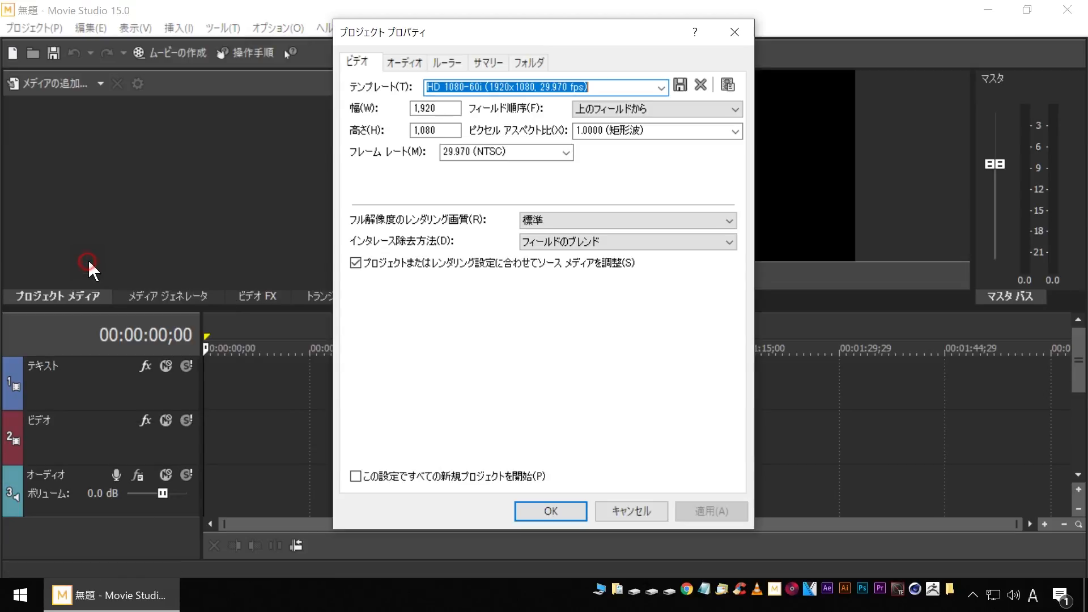
double_click(456, 113)
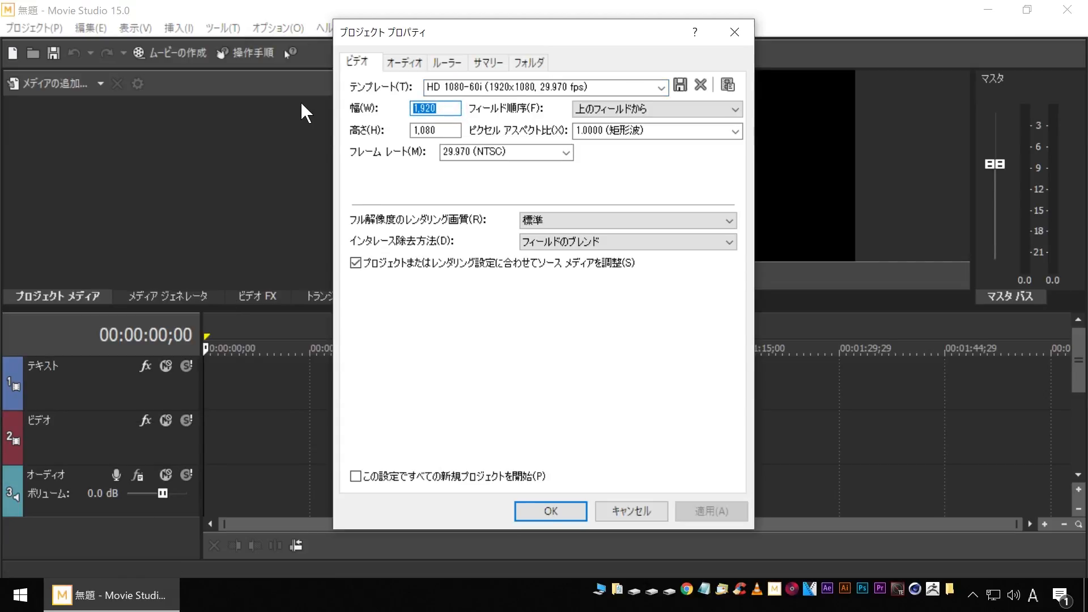
text(1080)
double_click(452, 132)
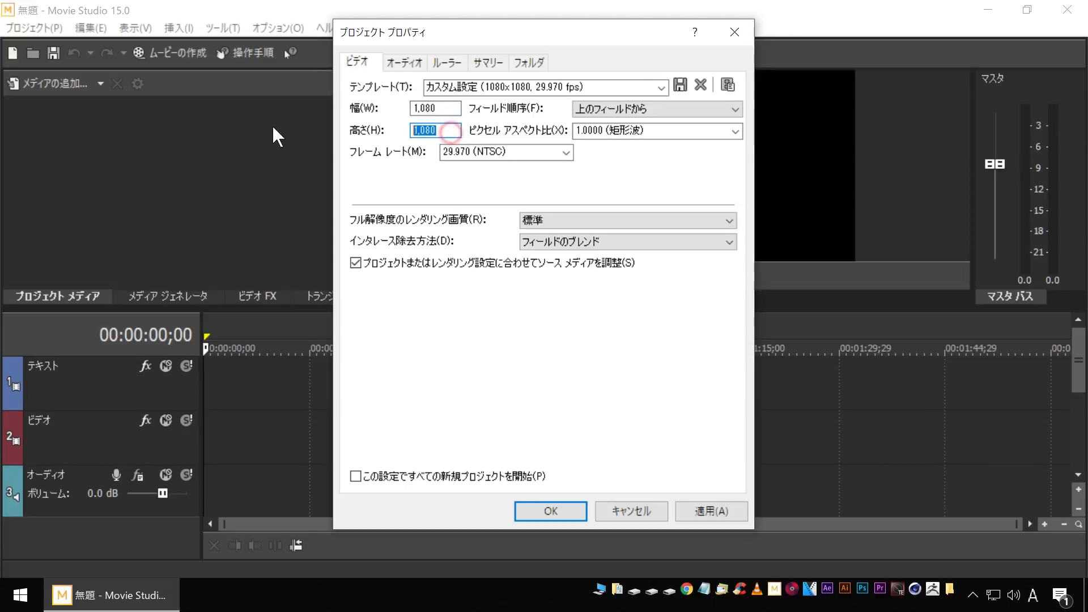
text(1920)
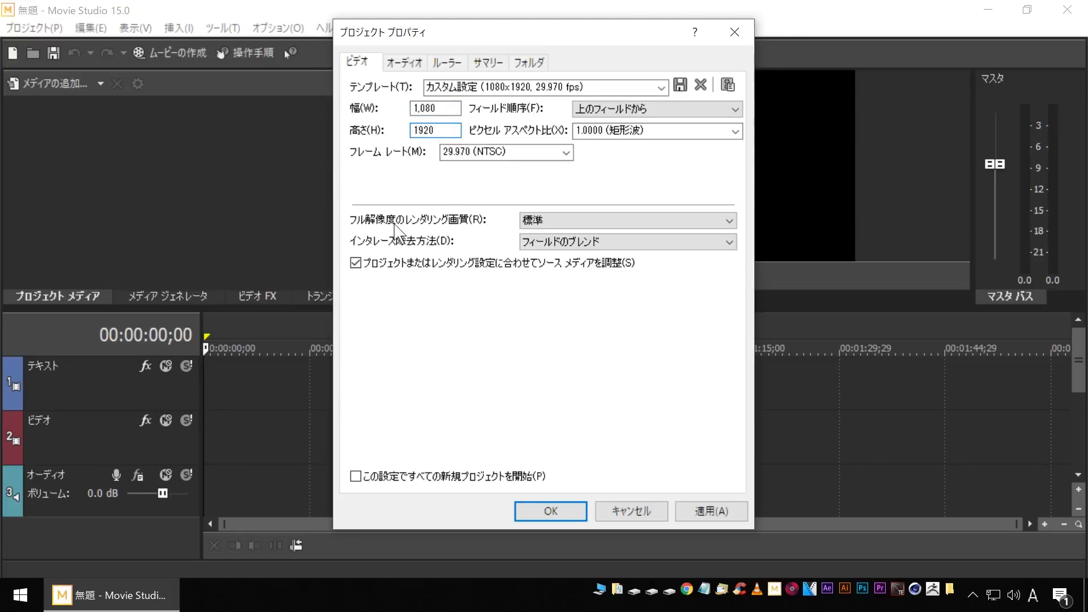
click(612, 109)
click(612, 120)
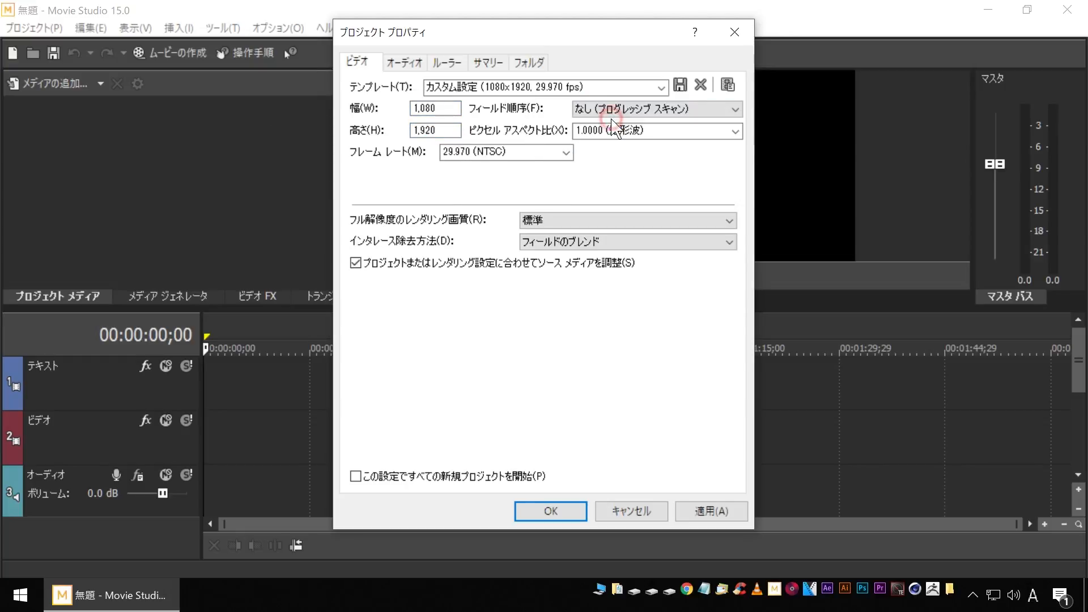
click(551, 512)
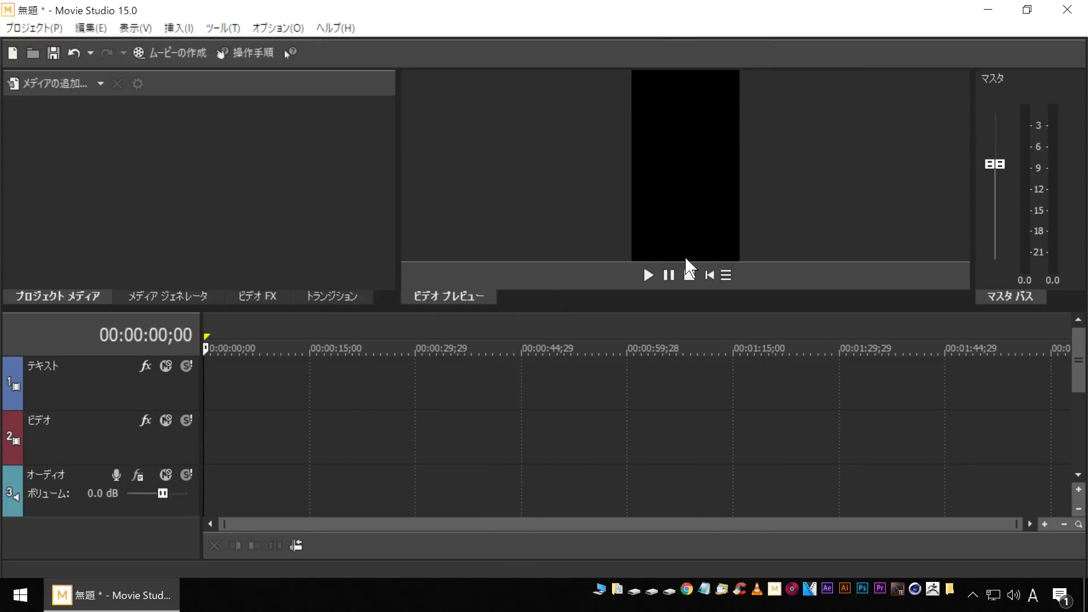
Add the video clip C0001 from the insta\video folder to the project media
click(53, 84)
click(262, 287)
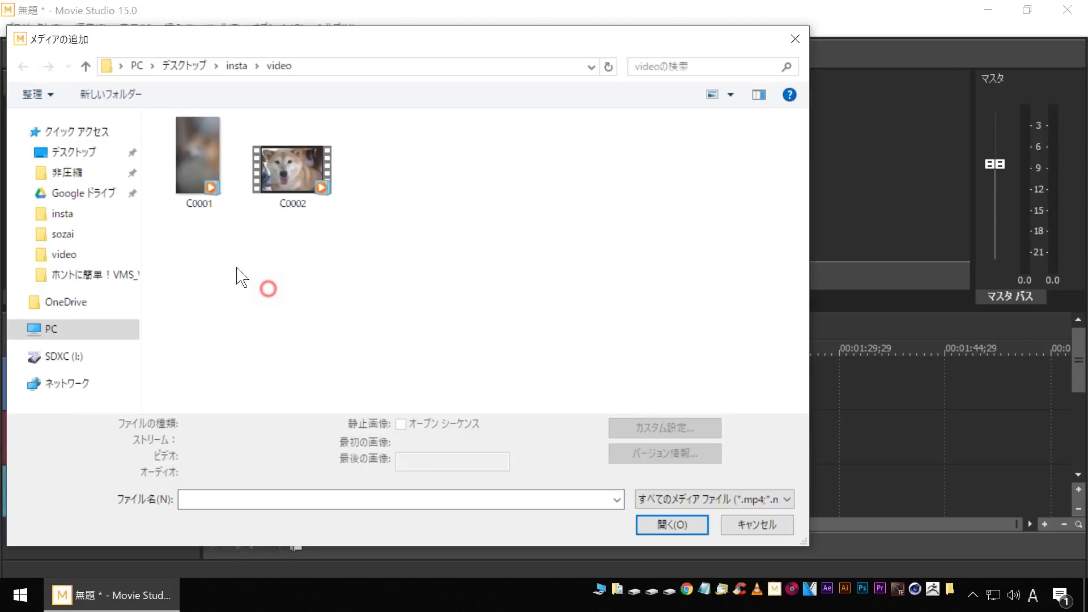
click(198, 158)
click(671, 534)
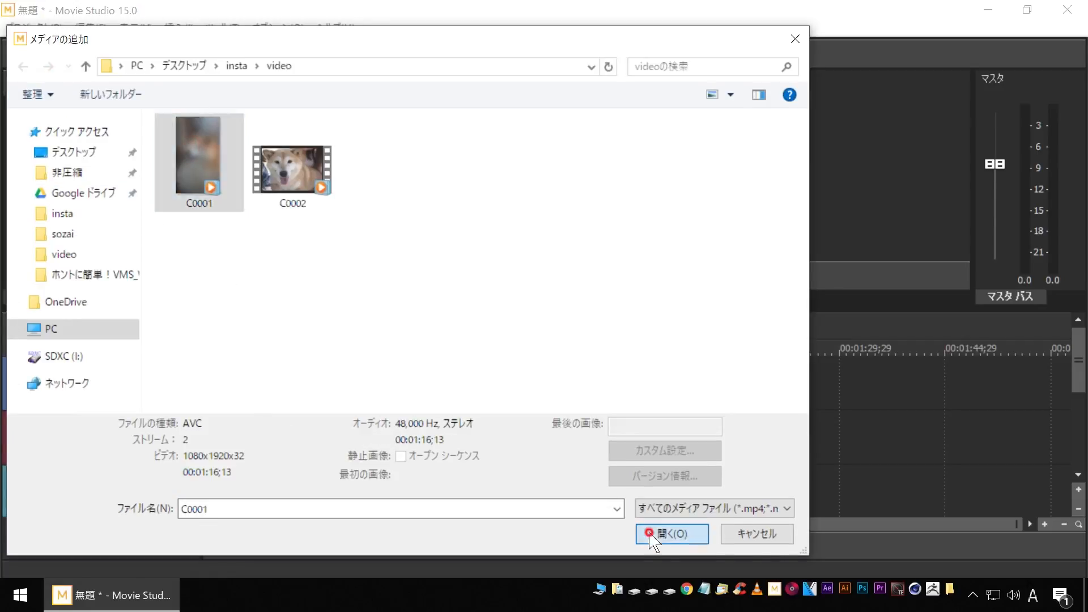
Place the C0001 clip at the start of the video track and play the timeline to preview it
click(30, 131)
drag(30, 132, 208, 457)
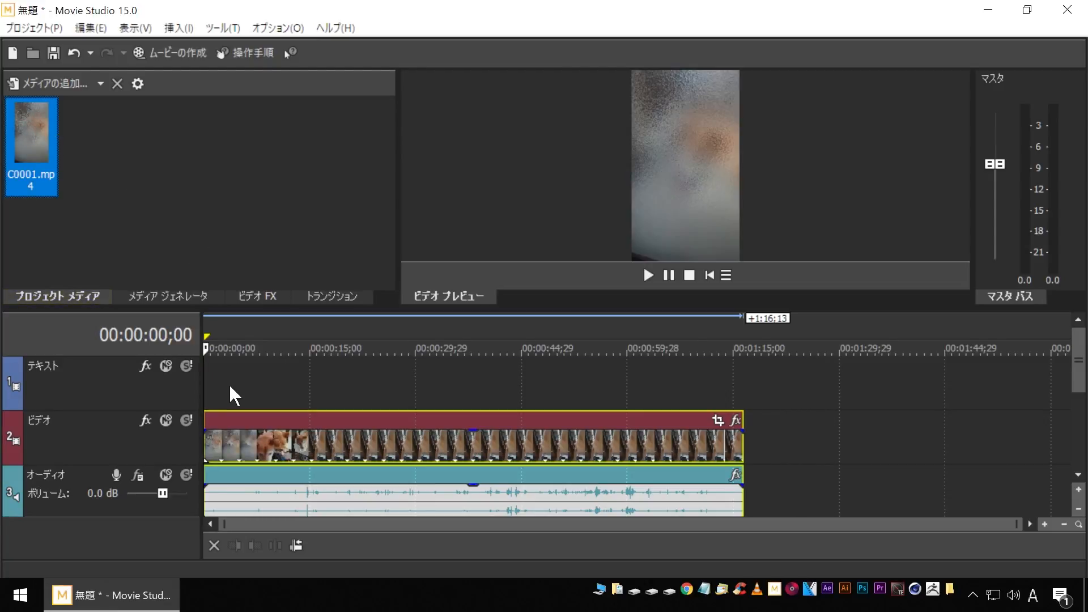
click(647, 275)
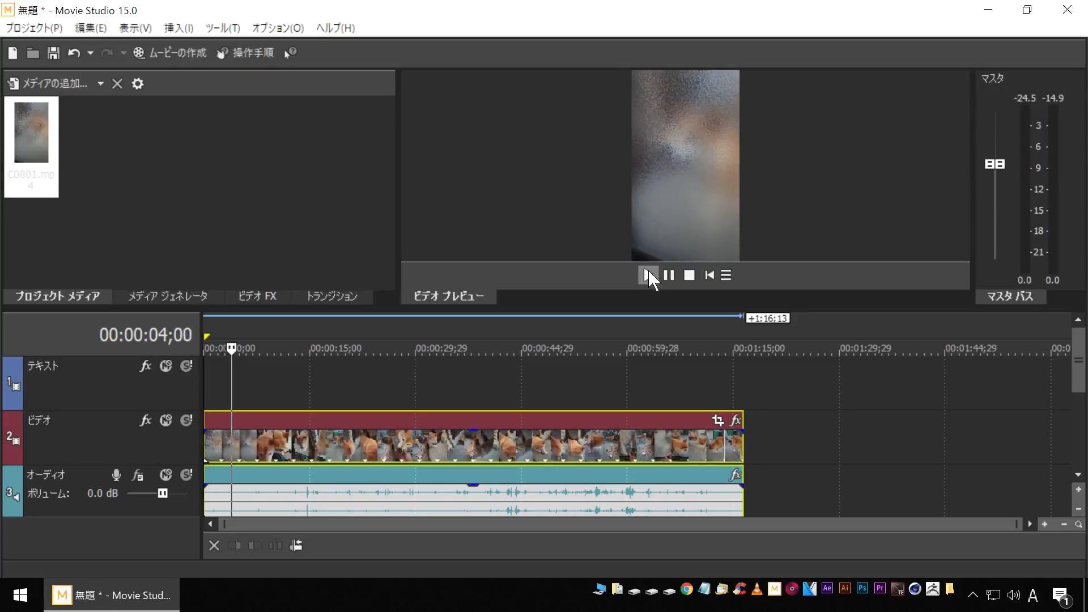
click(679, 274)
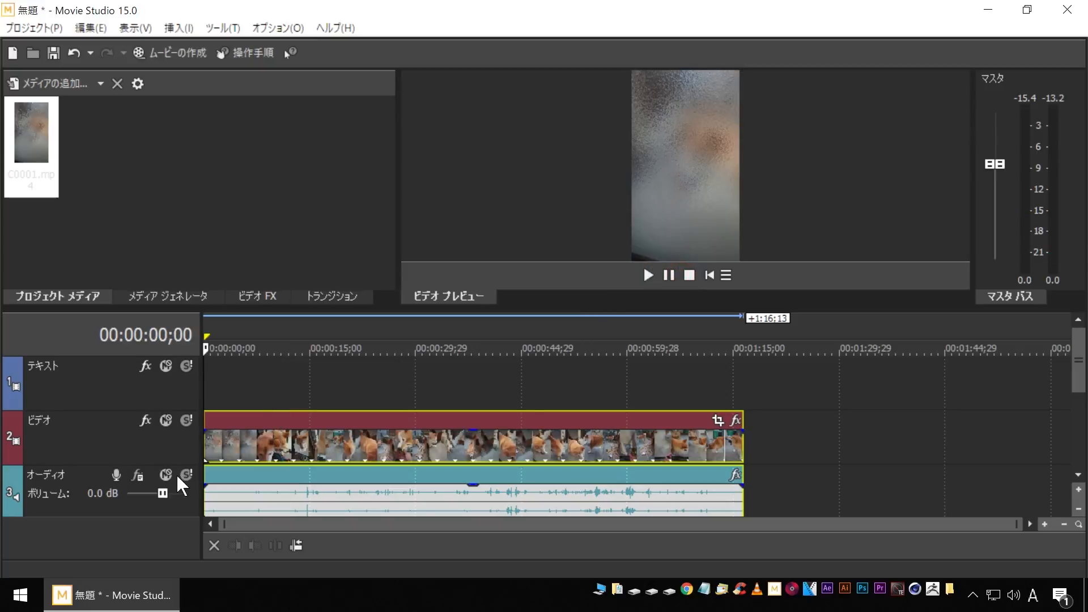
Split the clip at about 7 seconds, delete the opening part and move the remainder to the timeline start
click(254, 444)
key(space)
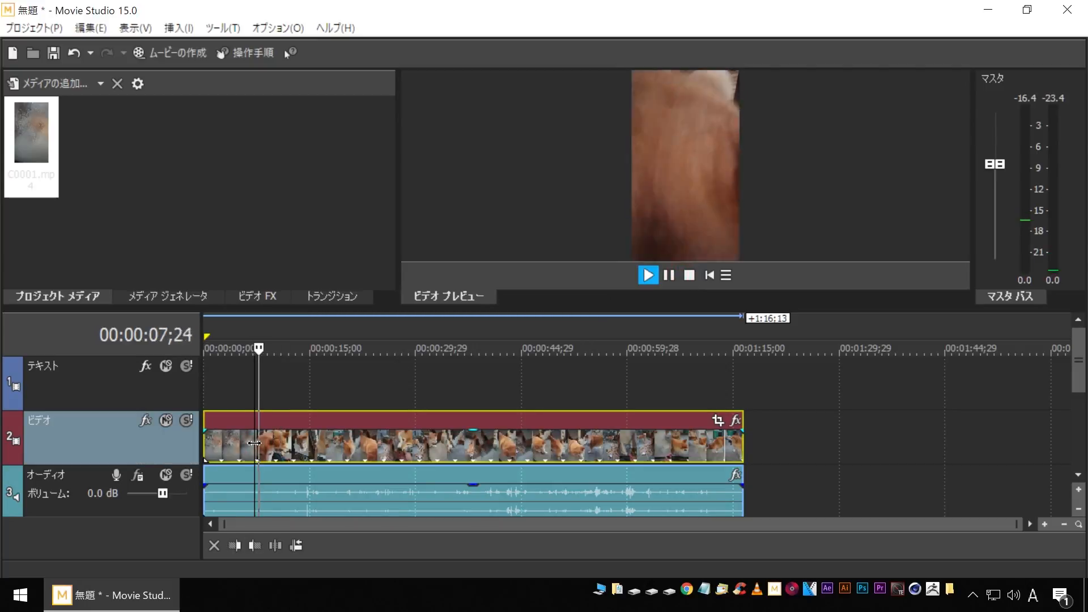
key(space)
key(s)
click(218, 436)
key(Delete)
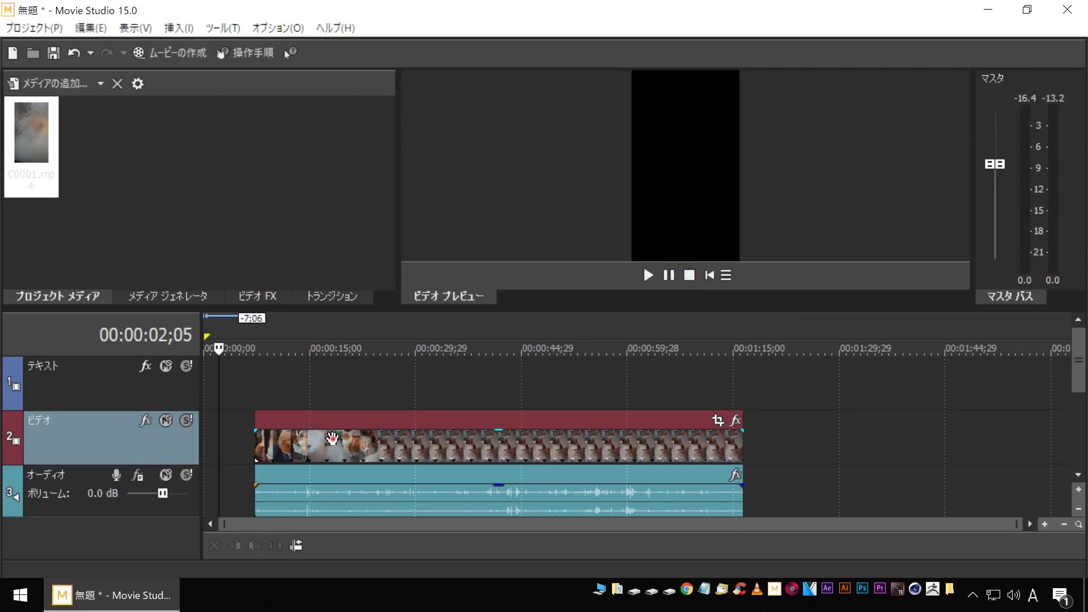
drag(315, 437, 263, 437)
Cut out the section between about 6.5 and 16.5 seconds and move the remaining clip back to close the gap
key(space)
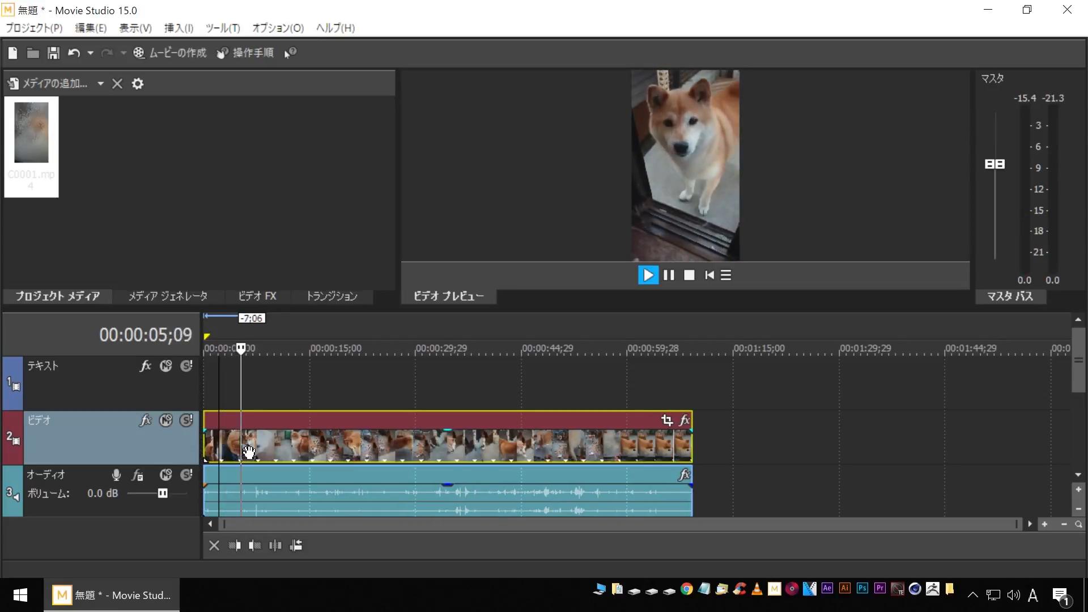
key(space)
click(250, 448)
key(s)
click(321, 446)
key(space)
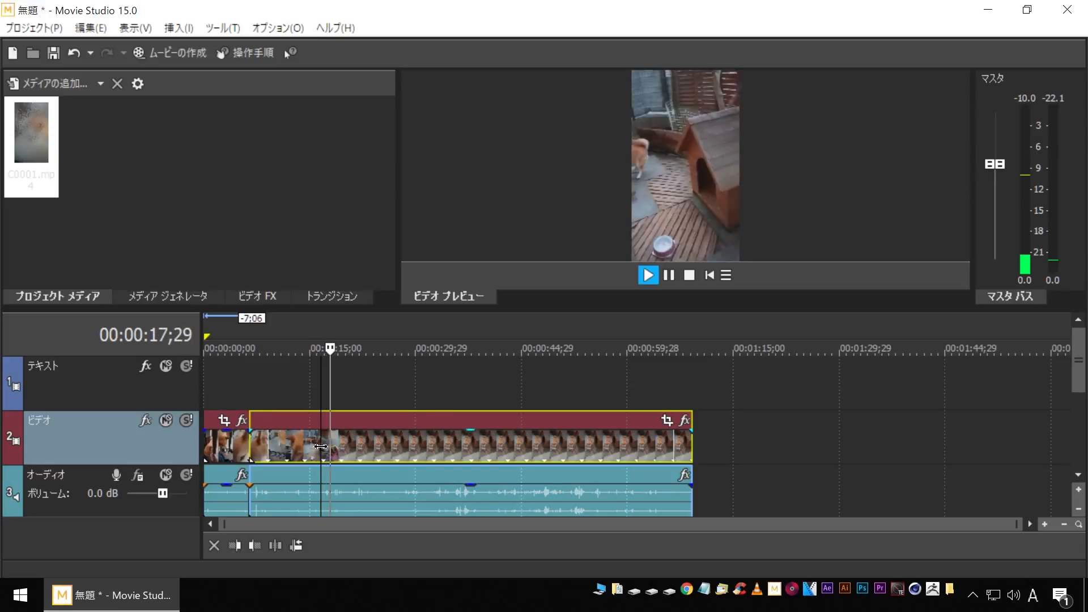
key(space)
key(s)
click(269, 447)
key(Delete)
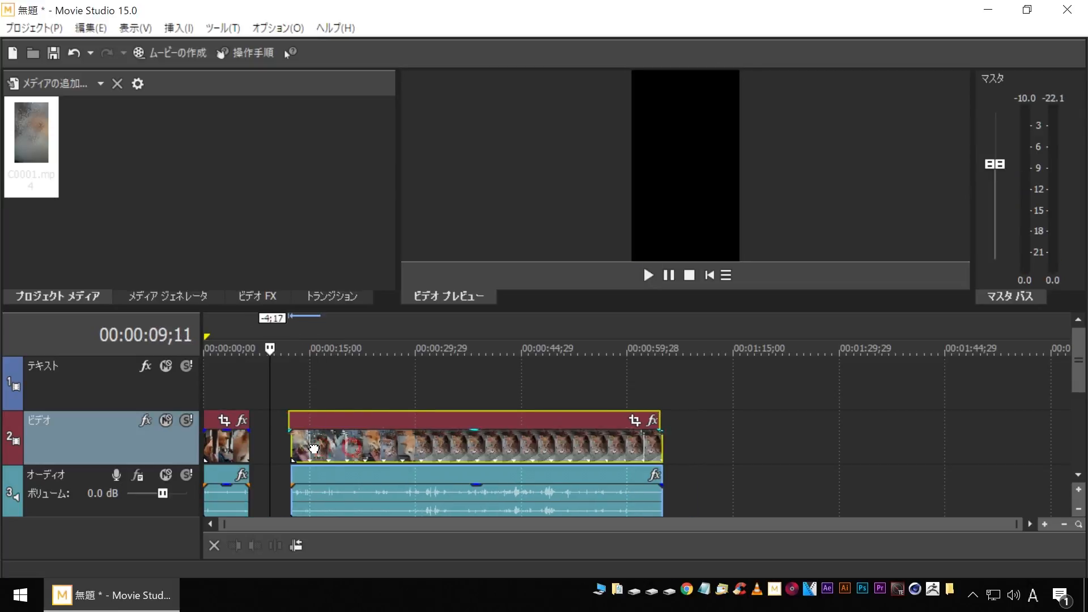
Play through the joined clips, split the second one at 00:00:16;12 and delete everything after that point
click(238, 384)
key(space)
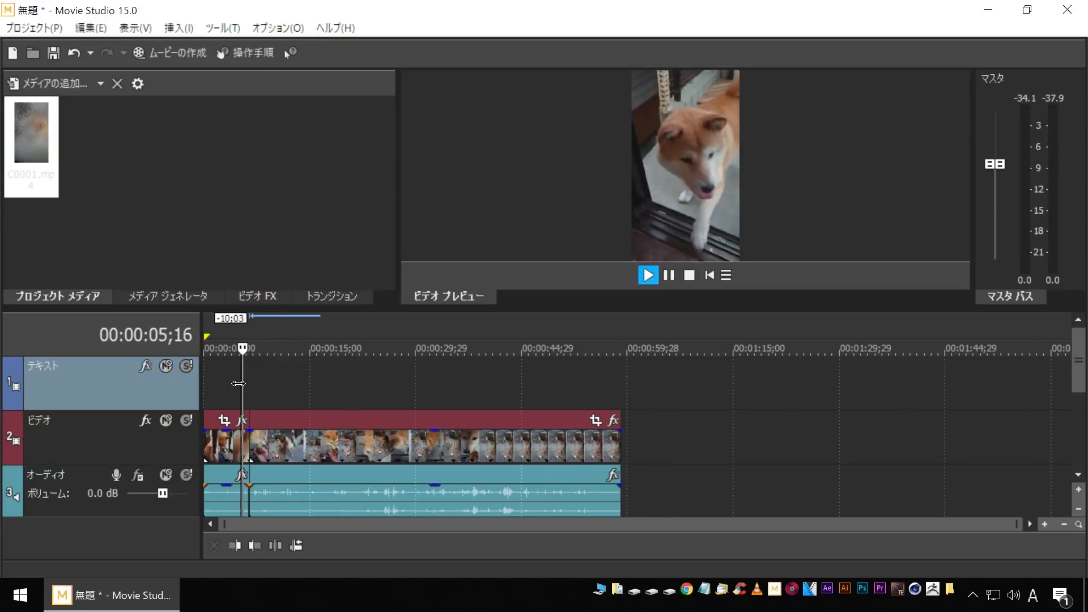
scroll(238, 384, up, 3)
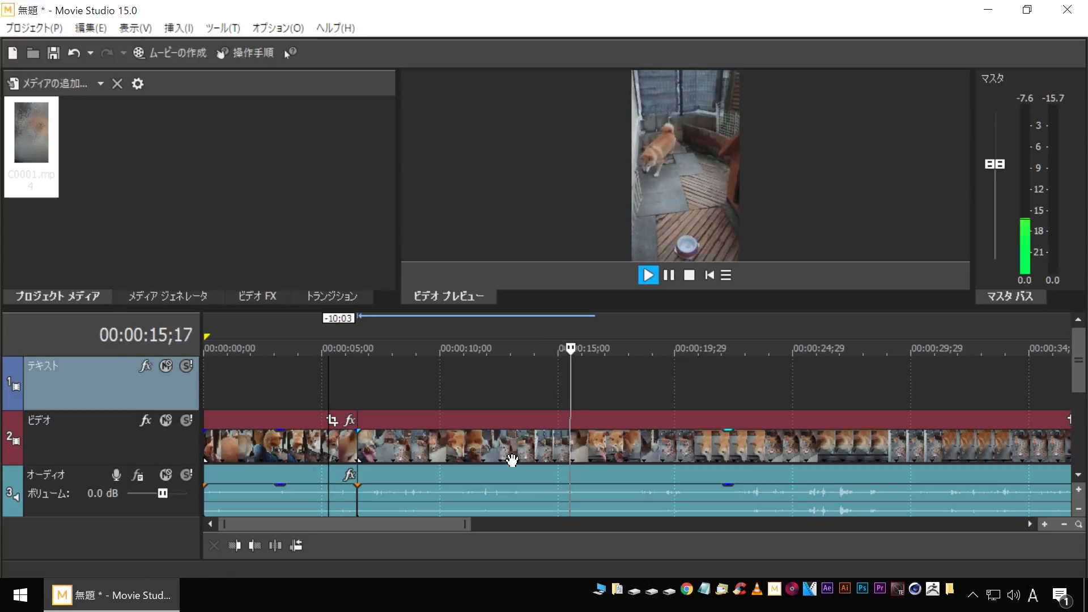
key(space)
click(590, 435)
key(s)
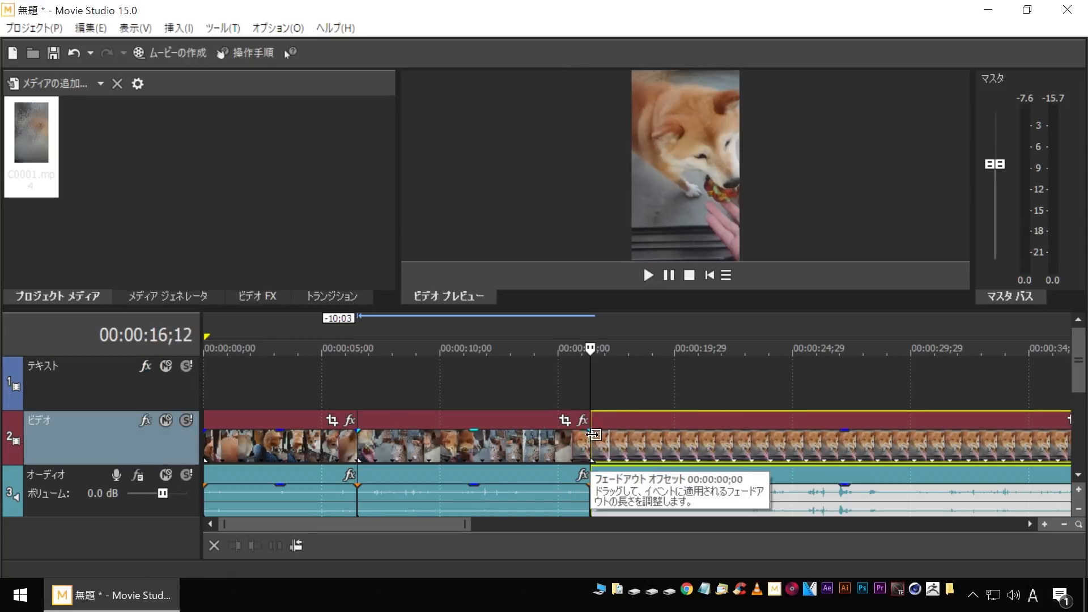
key(Delete)
Add a default (旧) テキスト title to the text track above the second clip, reading ボール楽しい
click(138, 295)
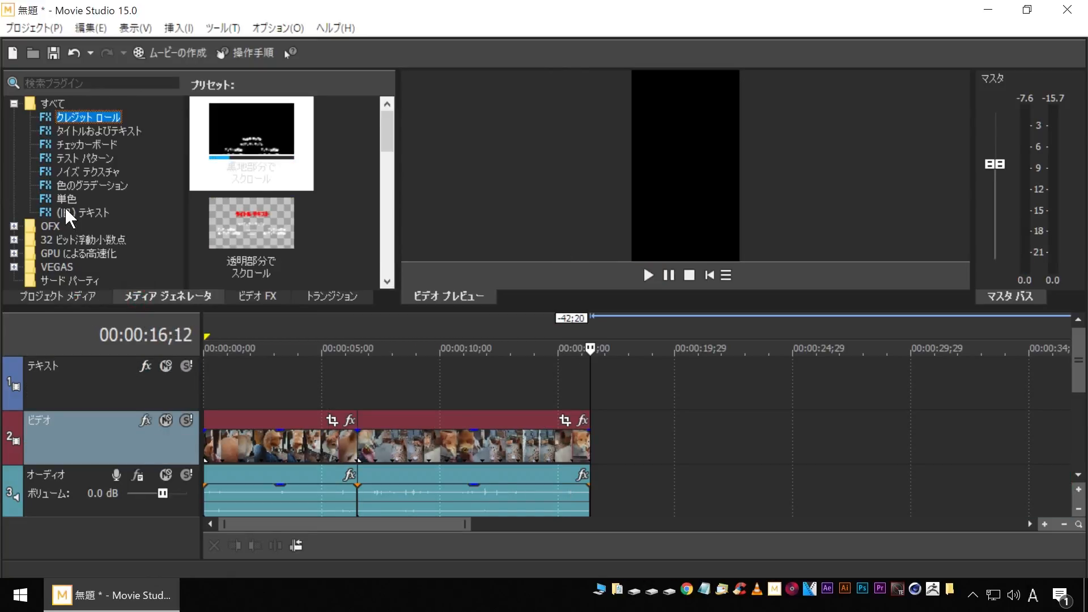
click(68, 212)
drag(240, 141, 371, 400)
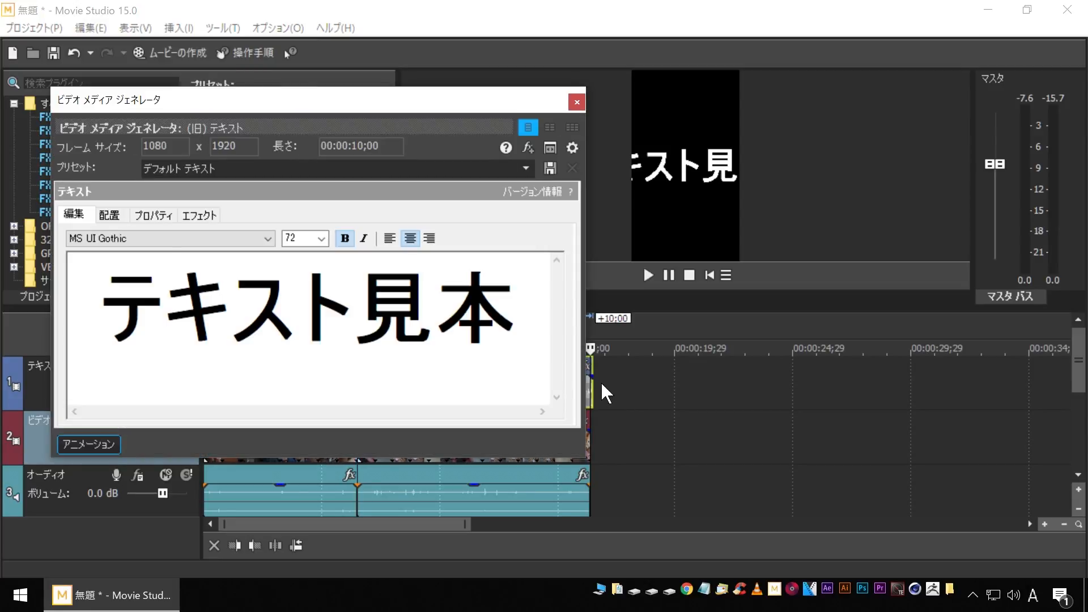
drag(112, 302, 447, 326)
key(Zenkaku_Hankaku)
text(ボール)
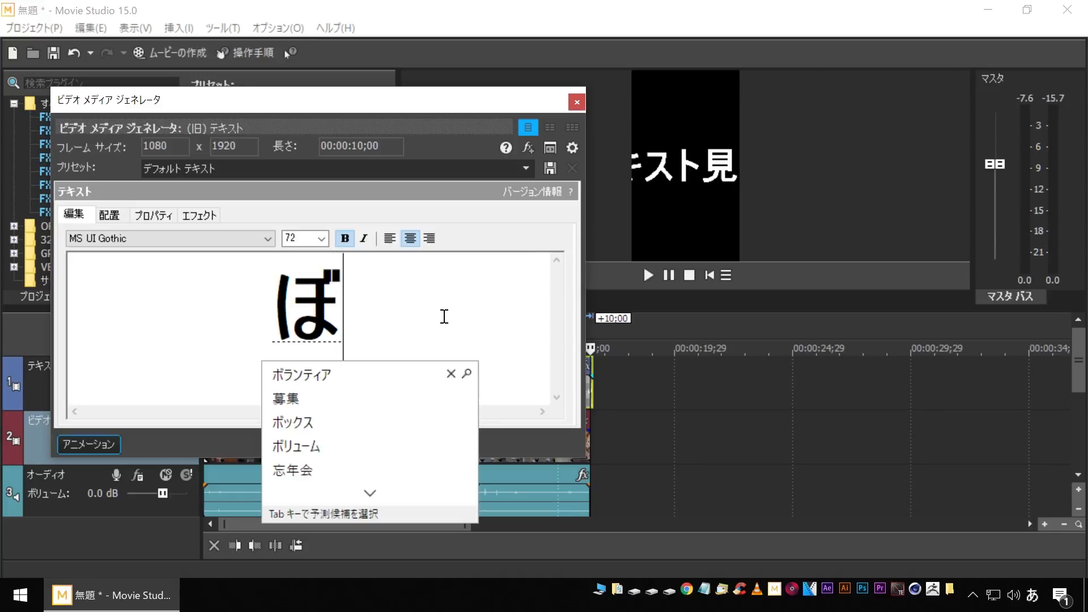
text(楽しい)
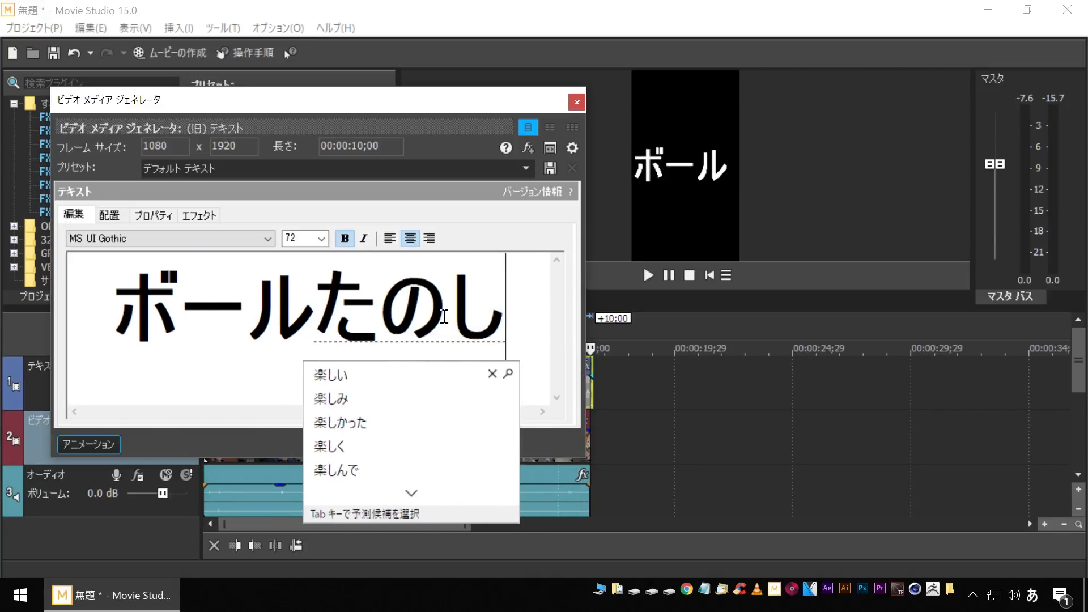
Set the title's font size to 26 and font to RoぽっくるStd-B, and preview it over the second clip
click(322, 238)
click(305, 360)
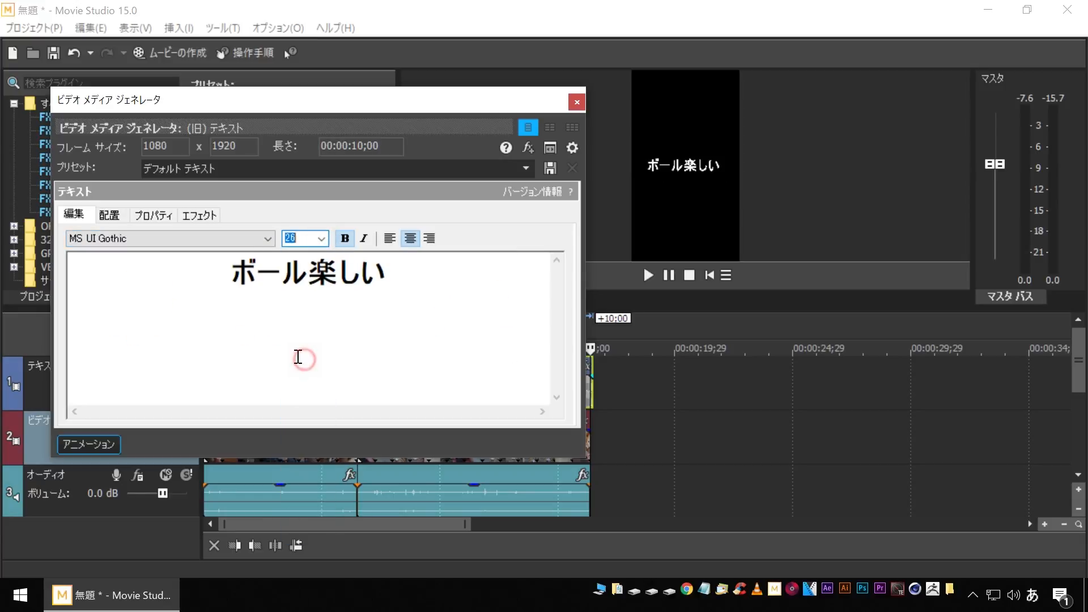
scroll(165, 238, down, 6)
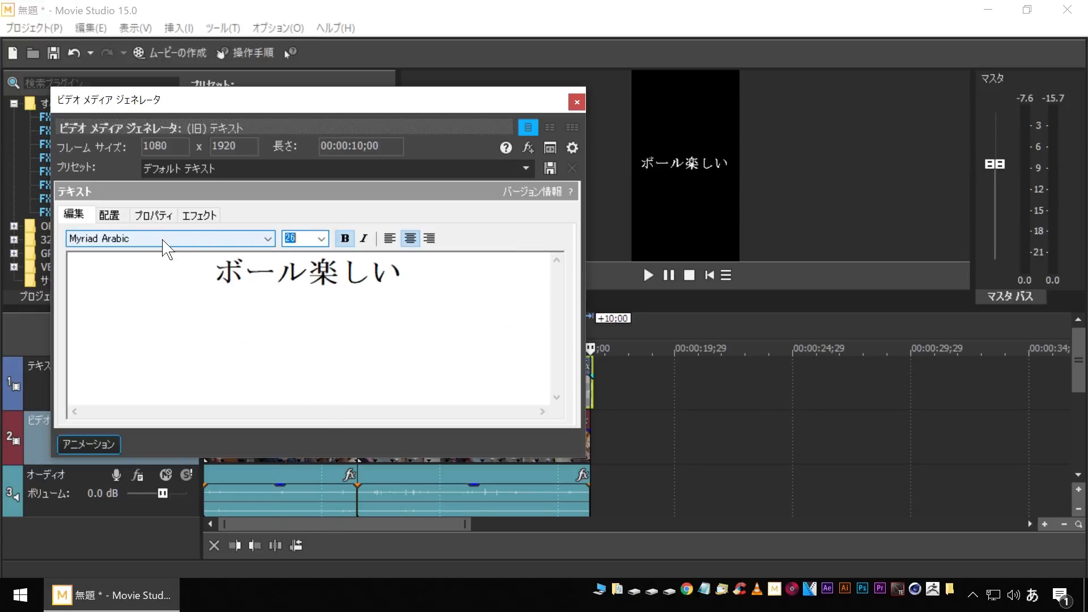
scroll(164, 238, down, 3)
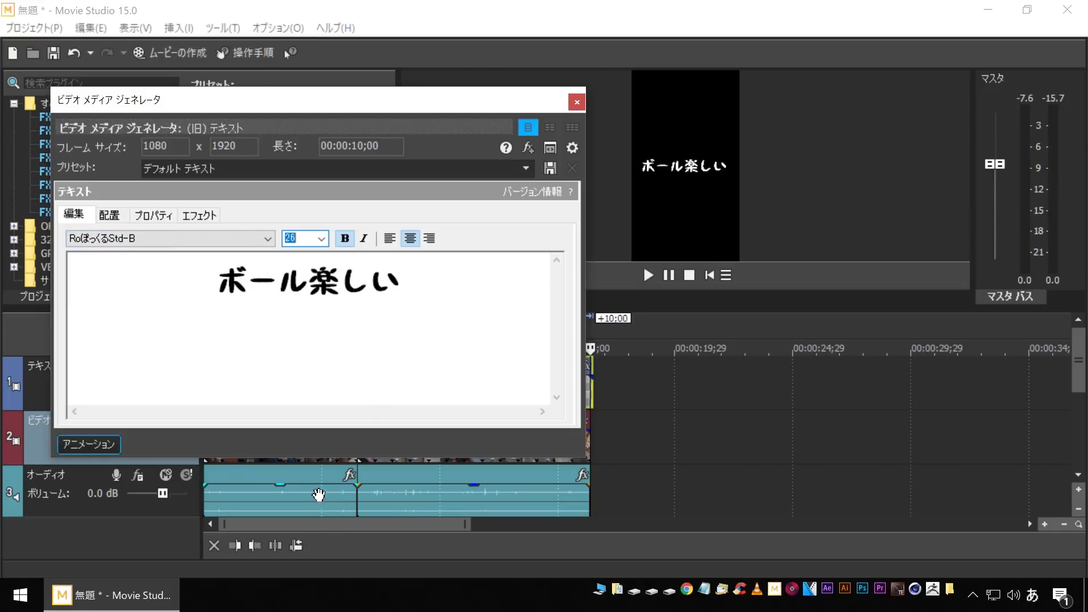
click(287, 490)
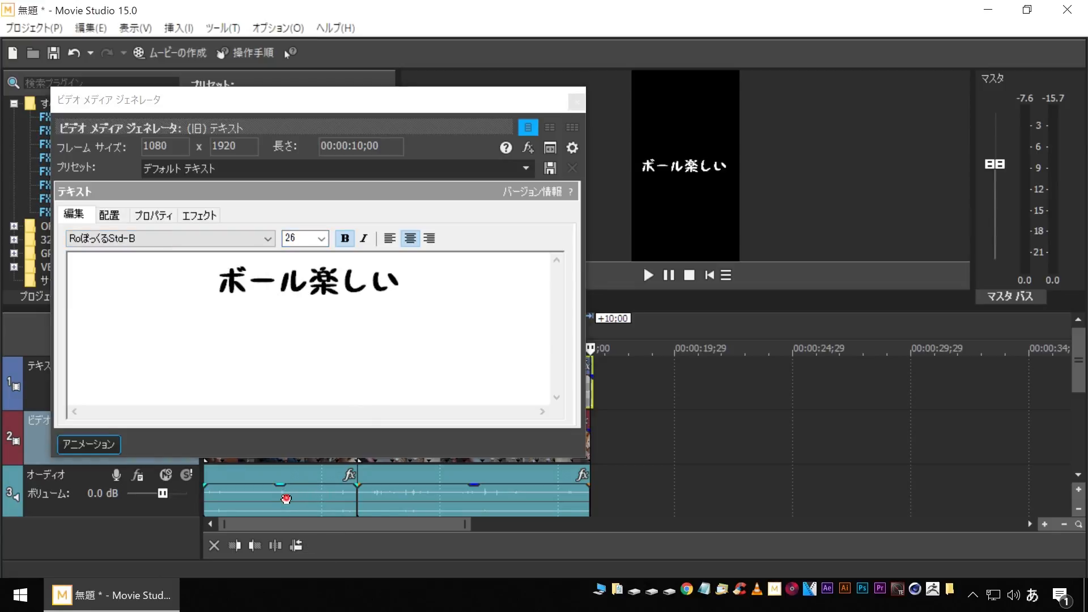
click(257, 487)
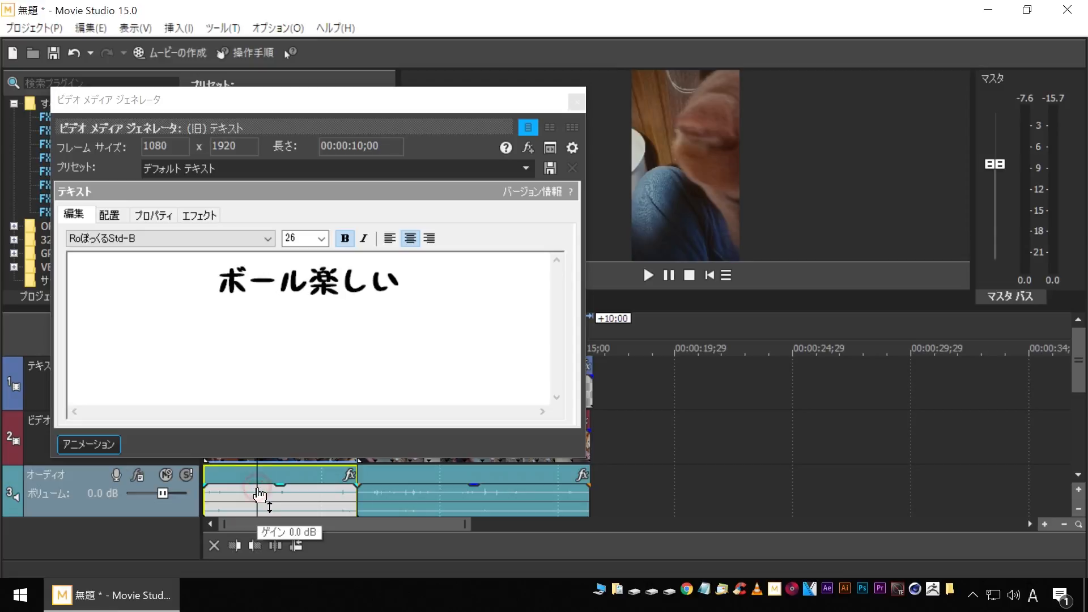
click(438, 506)
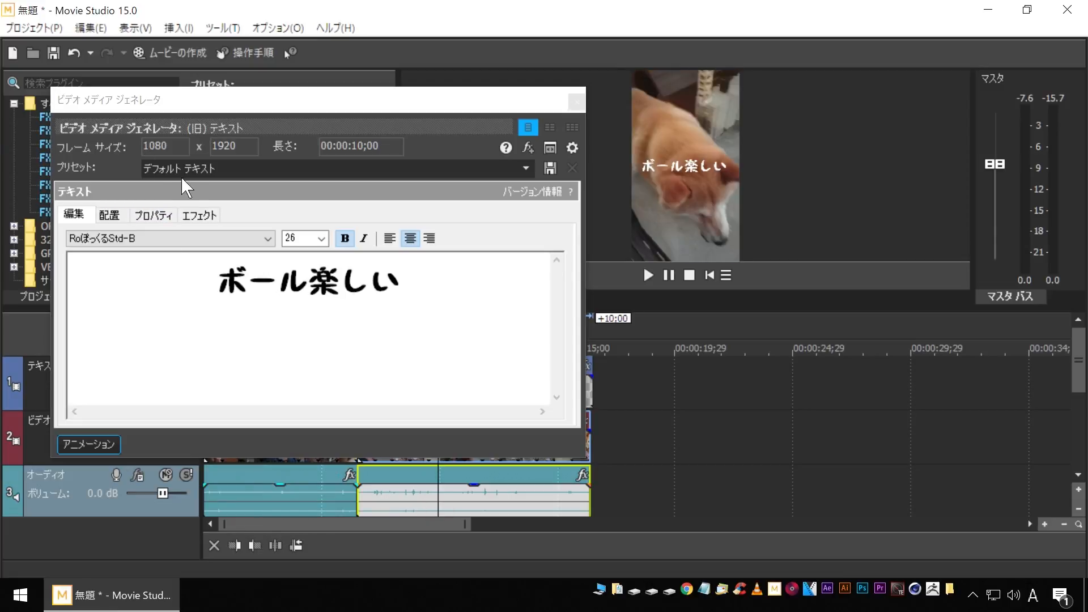
Give the title a pink outline (RGB 225, 0, 112) with feather 0.000 and width 0.350
click(207, 221)
click(81, 250)
click(286, 251)
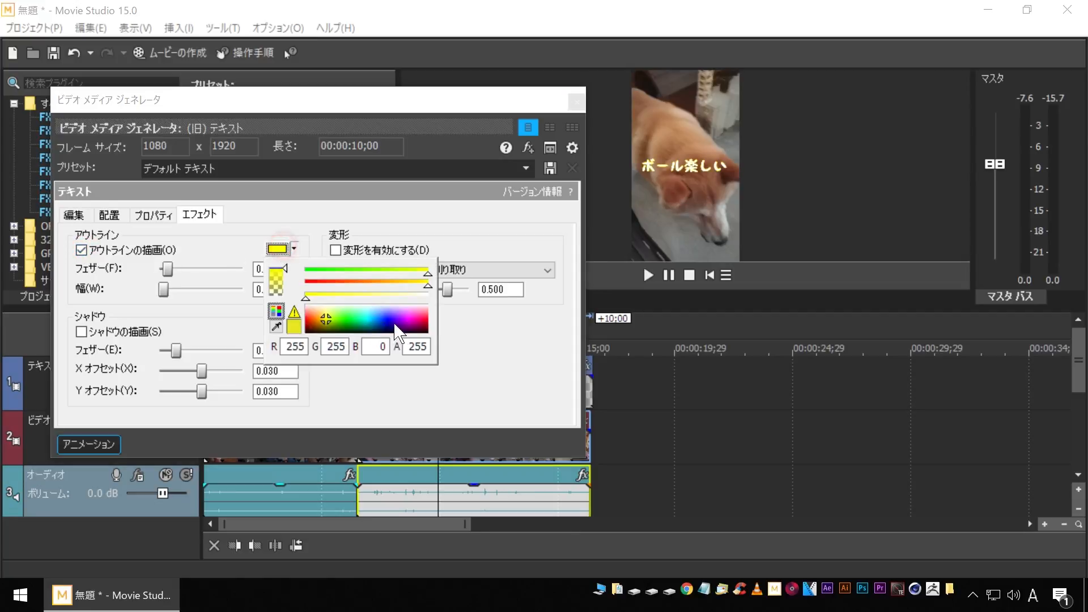
click(411, 319)
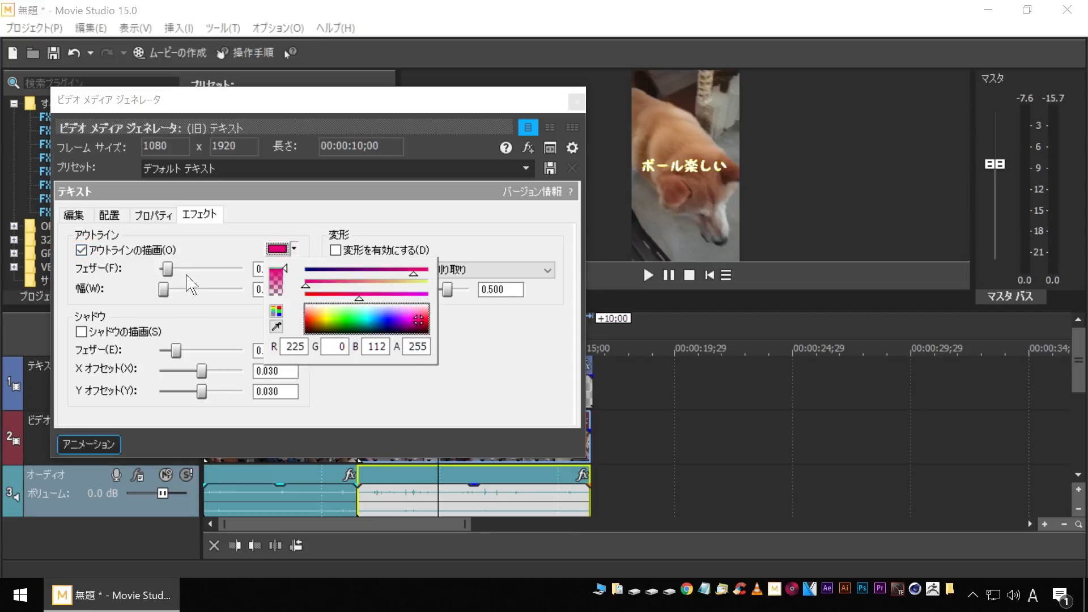
click(170, 269)
drag(168, 268, 200, 305)
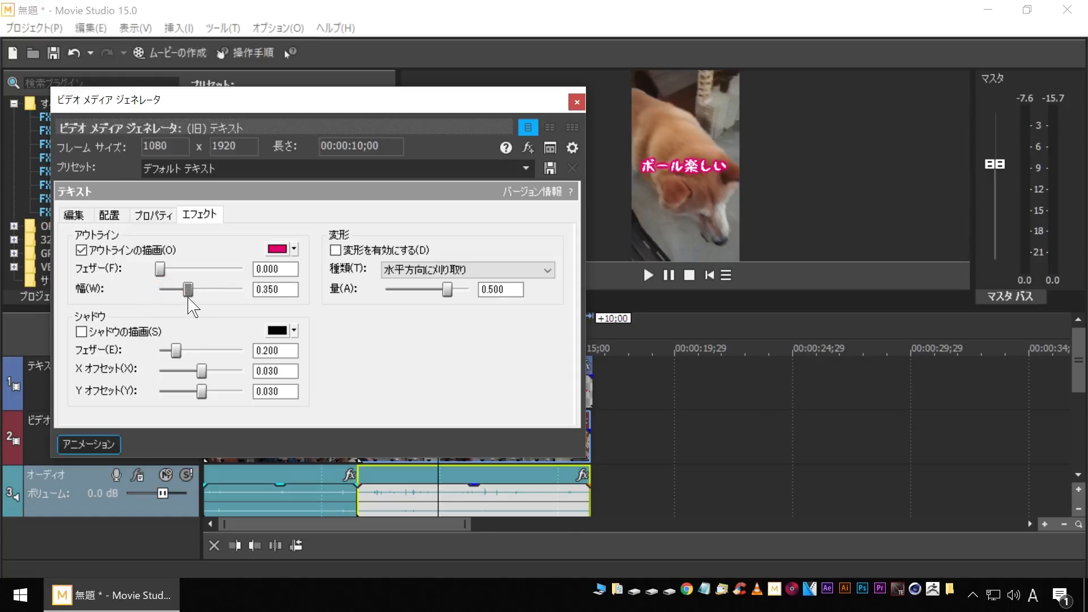
Position the title at the lower edge of the frame with X 0.000 and Y 0.873, and close the text settings
click(103, 215)
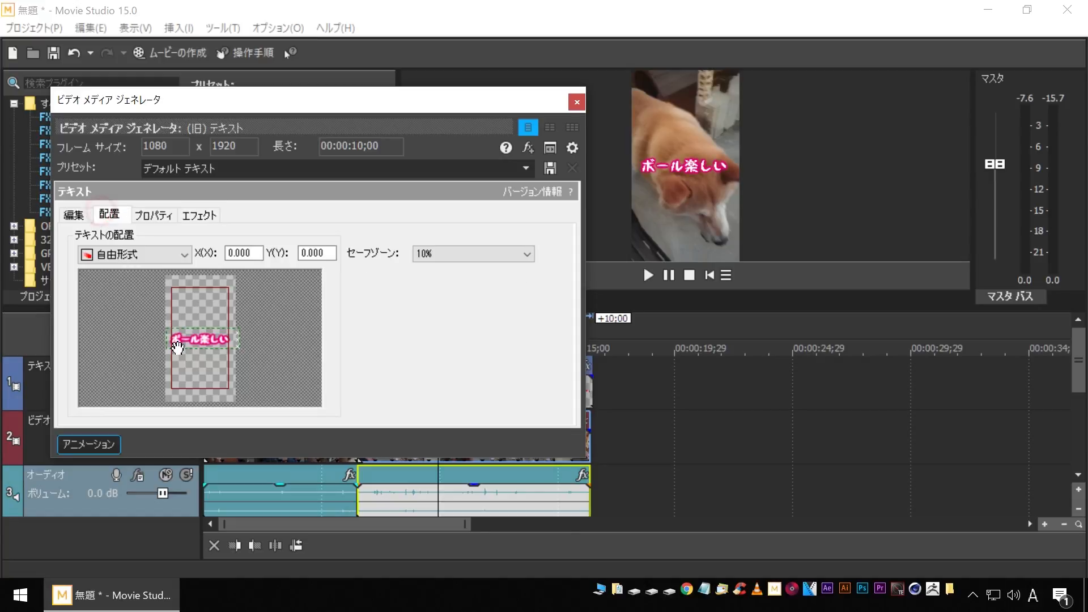
drag(206, 342, 203, 399)
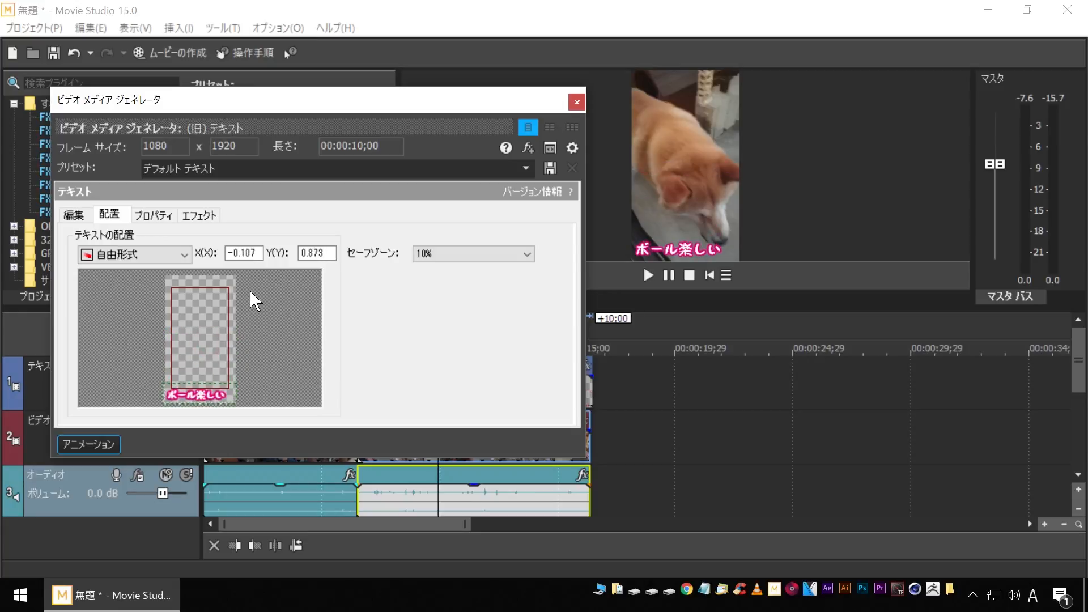
double_click(257, 256)
text(00)
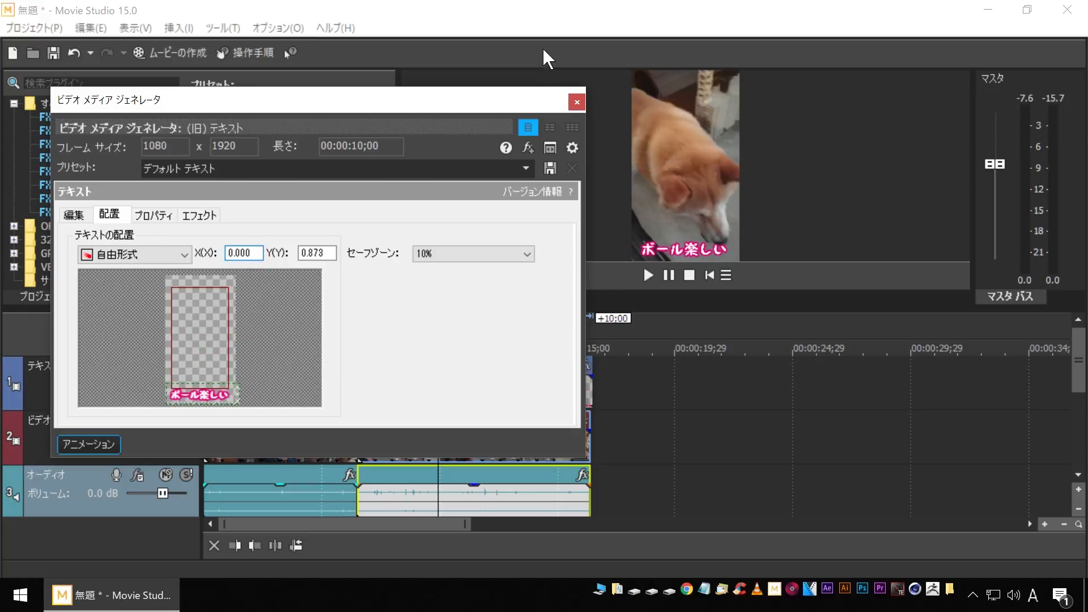
click(577, 102)
Preview the edit, lengthen the second video clip by about 1;12 and extend the title to the same end point
click(333, 395)
key(space)
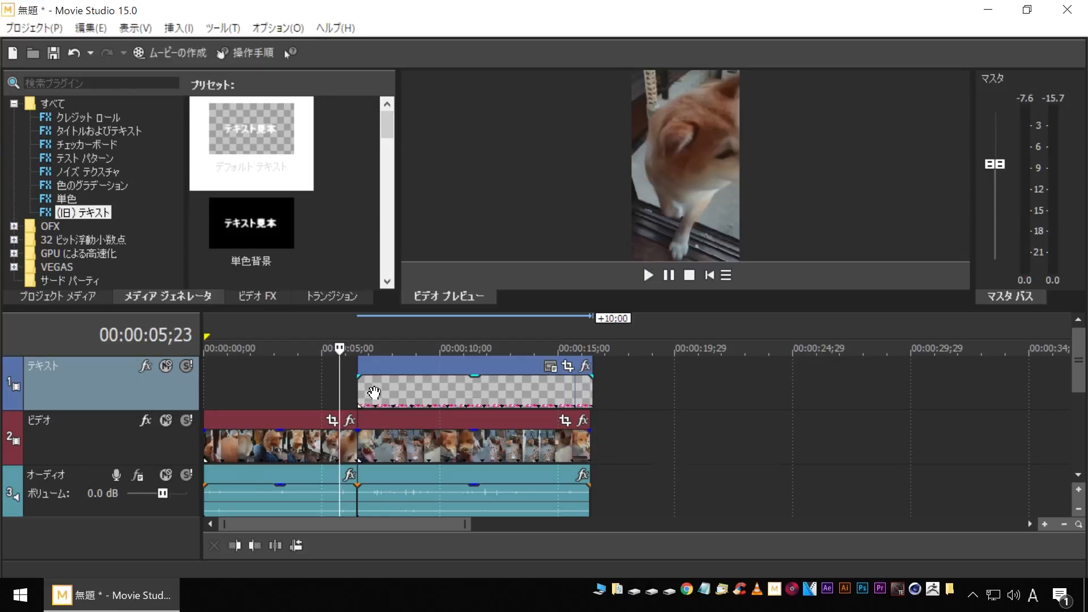
click(590, 434)
drag(590, 435, 623, 435)
click(573, 438)
key(space)
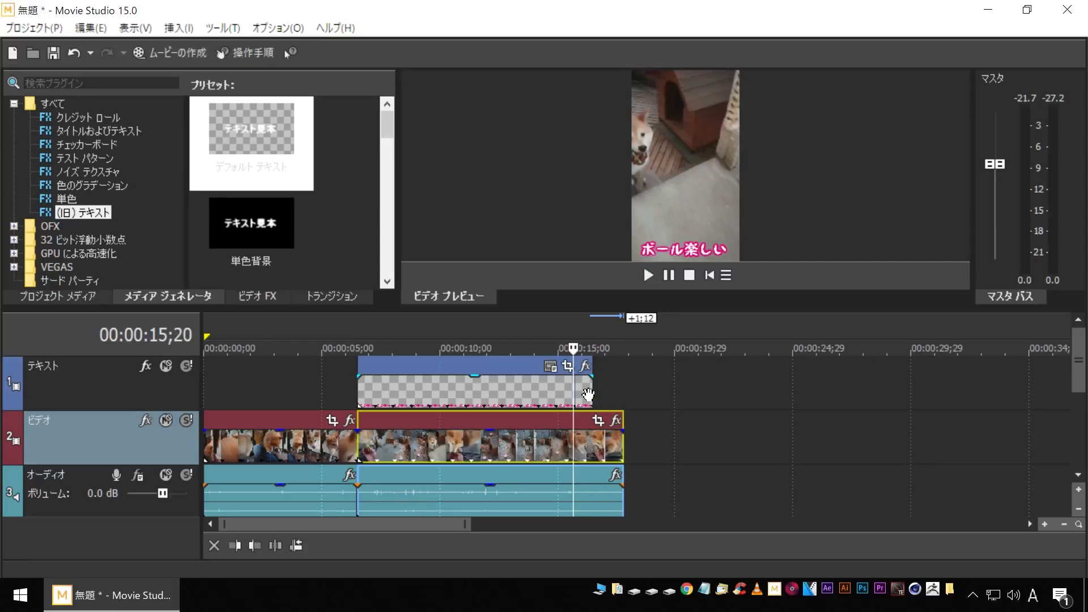
drag(590, 393, 624, 393)
click(689, 275)
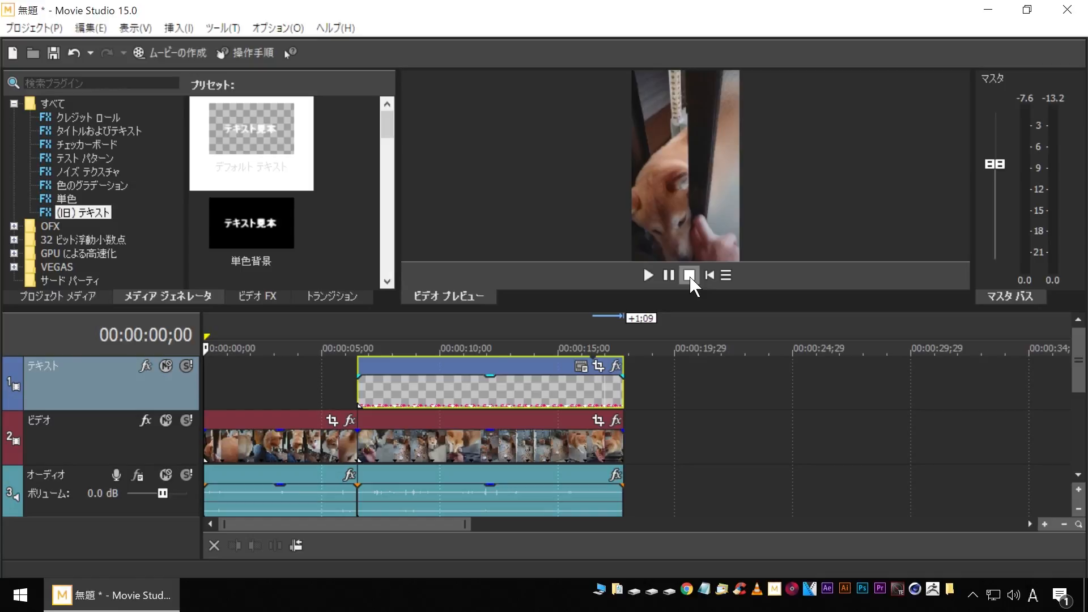
Start making a movie saved to the hard drive and choose the MAGIX AVC/AAC MP4 template Instagram_縦長 in the advanced options
click(168, 57)
click(372, 382)
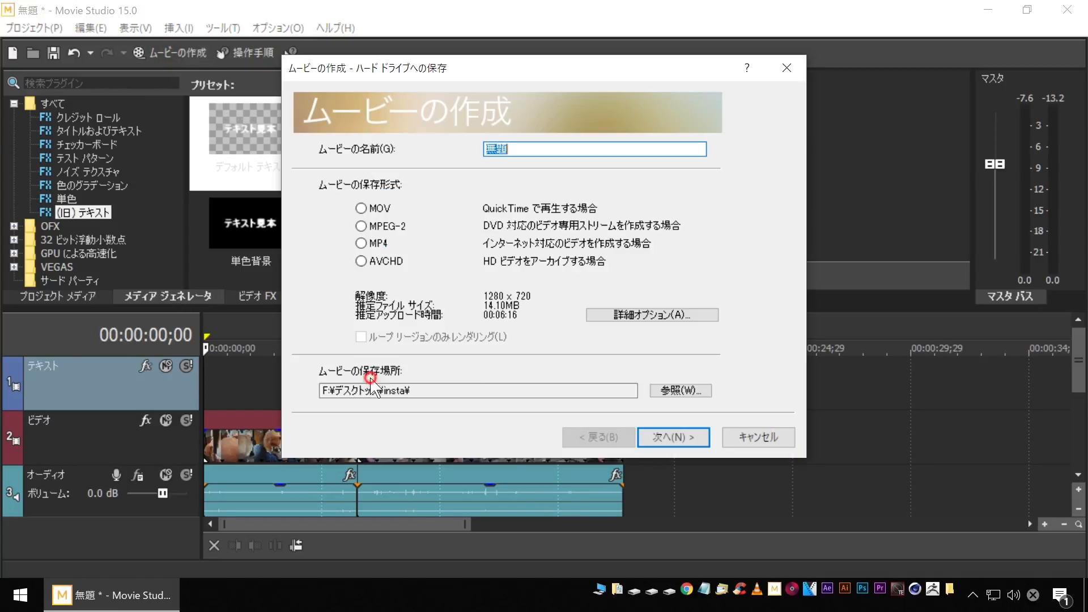
click(683, 316)
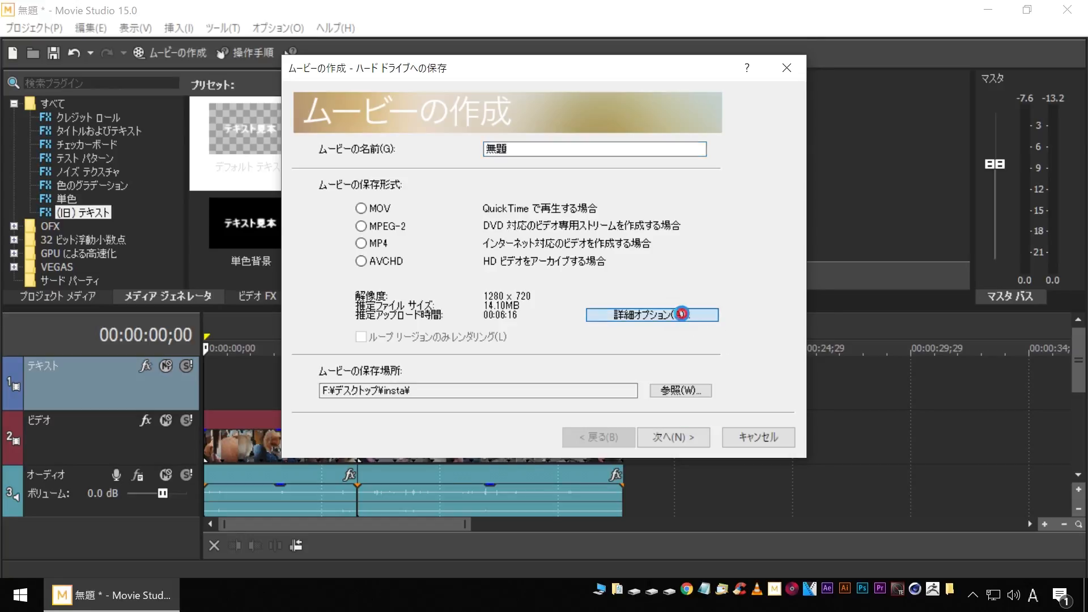
click(266, 175)
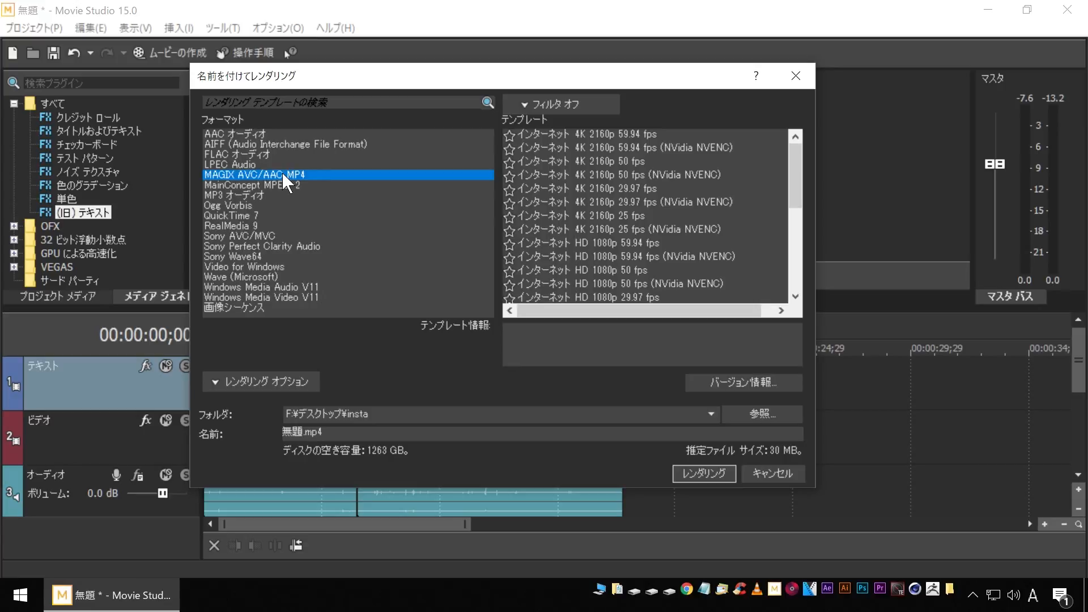
drag(796, 156, 794, 258)
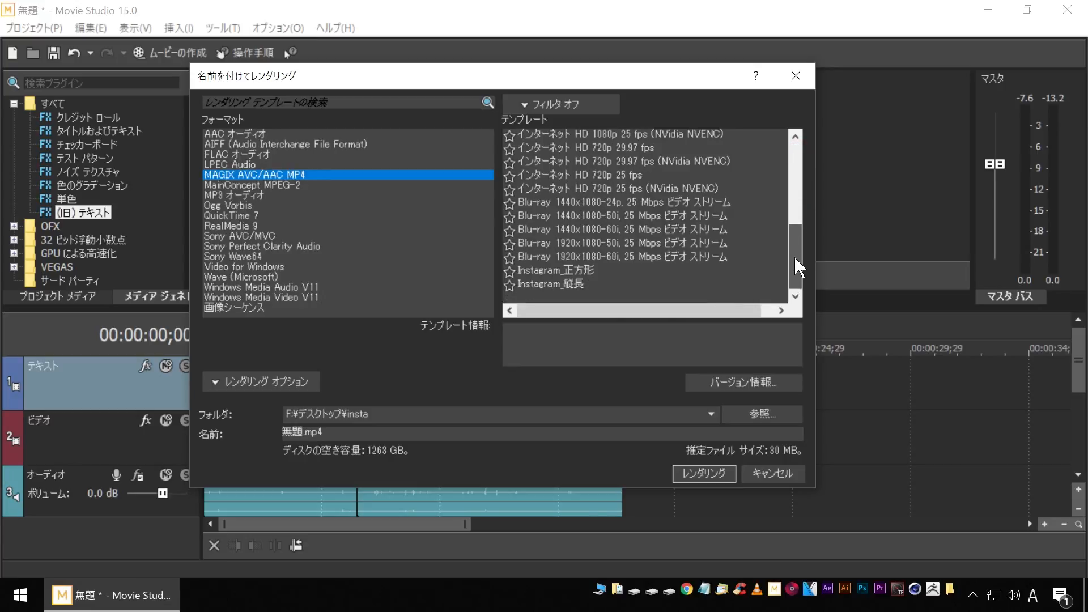
click(551, 271)
click(557, 284)
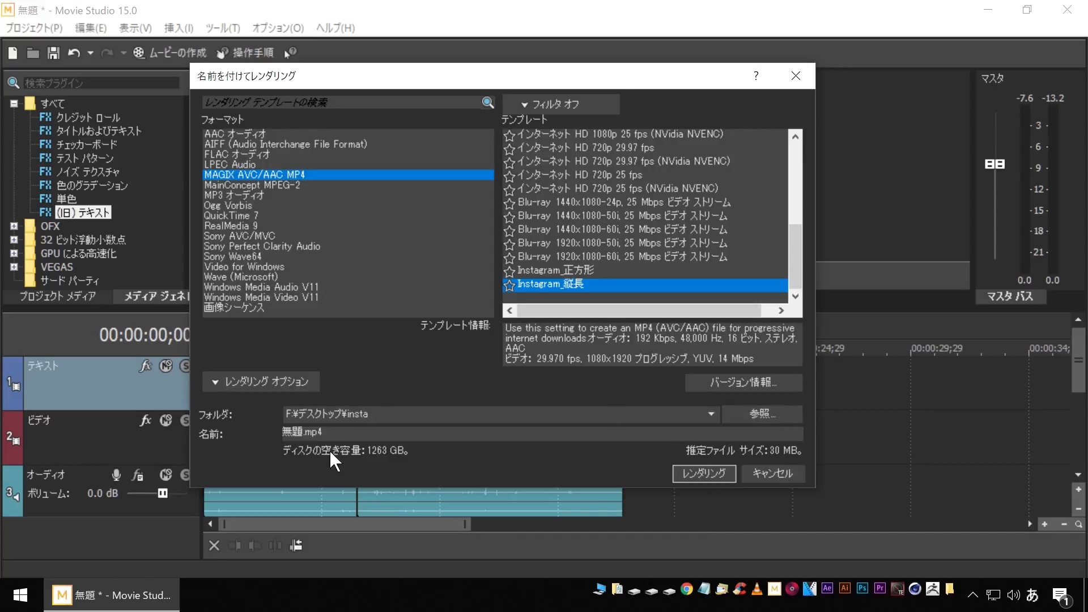
Render the movie to the desktop under the name 縦長_01 and open the rendered video file
click(762, 414)
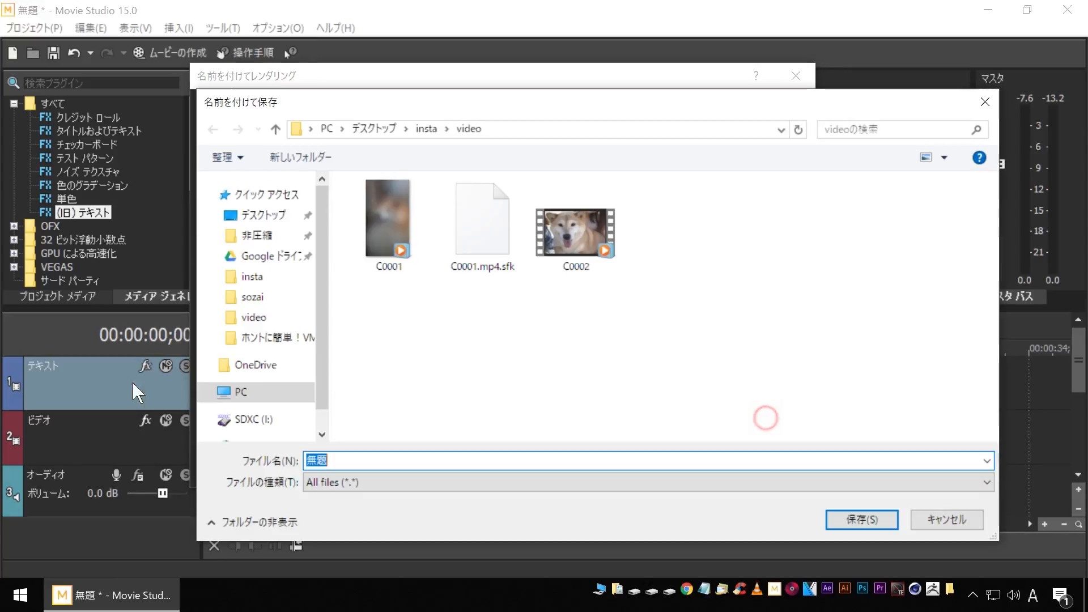
click(260, 218)
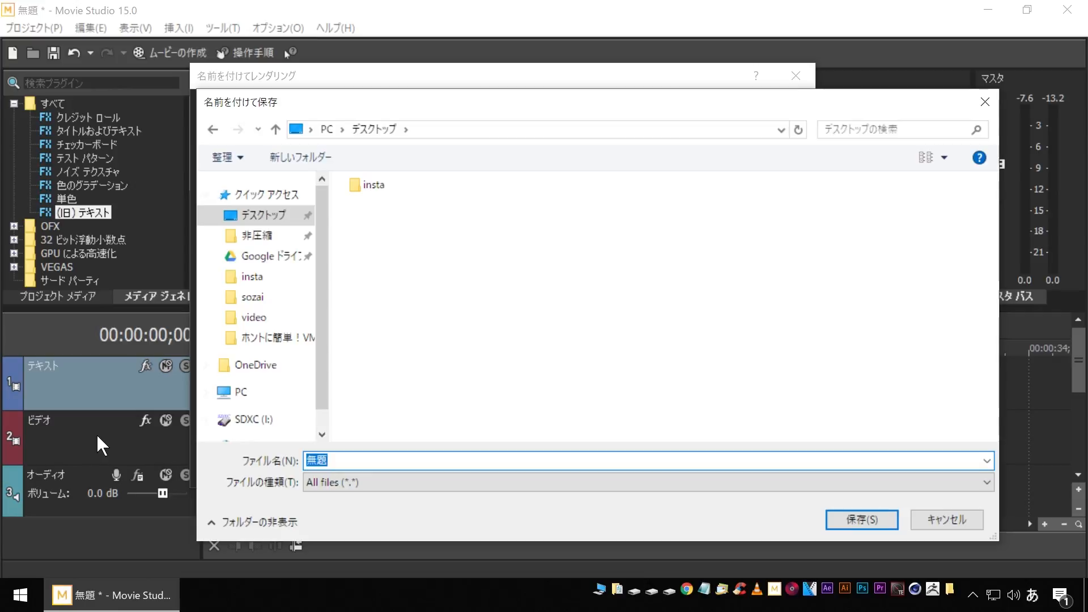
text(縦長_01)
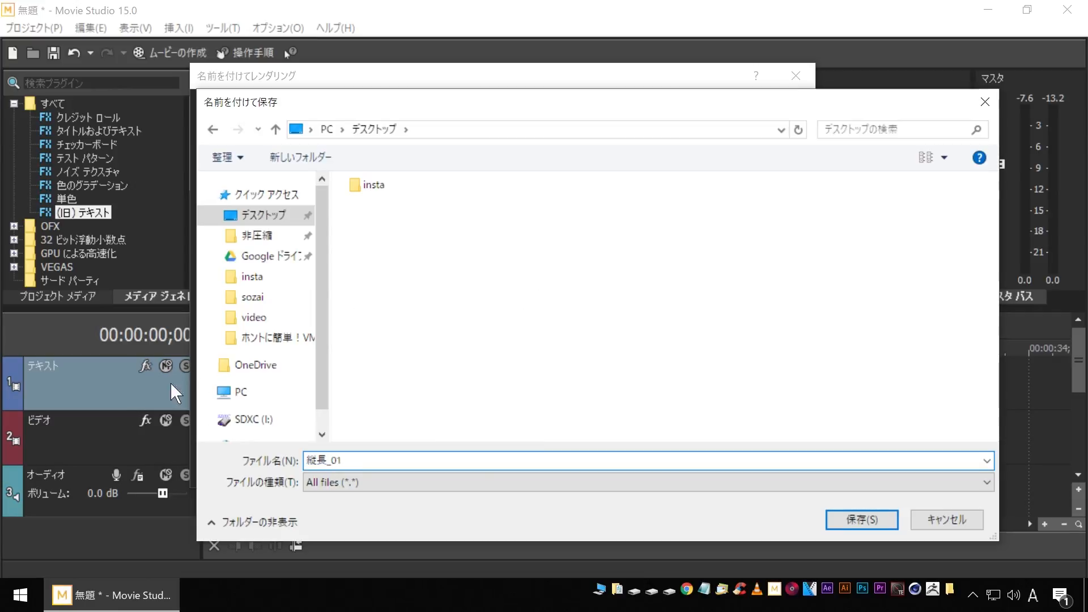
click(867, 517)
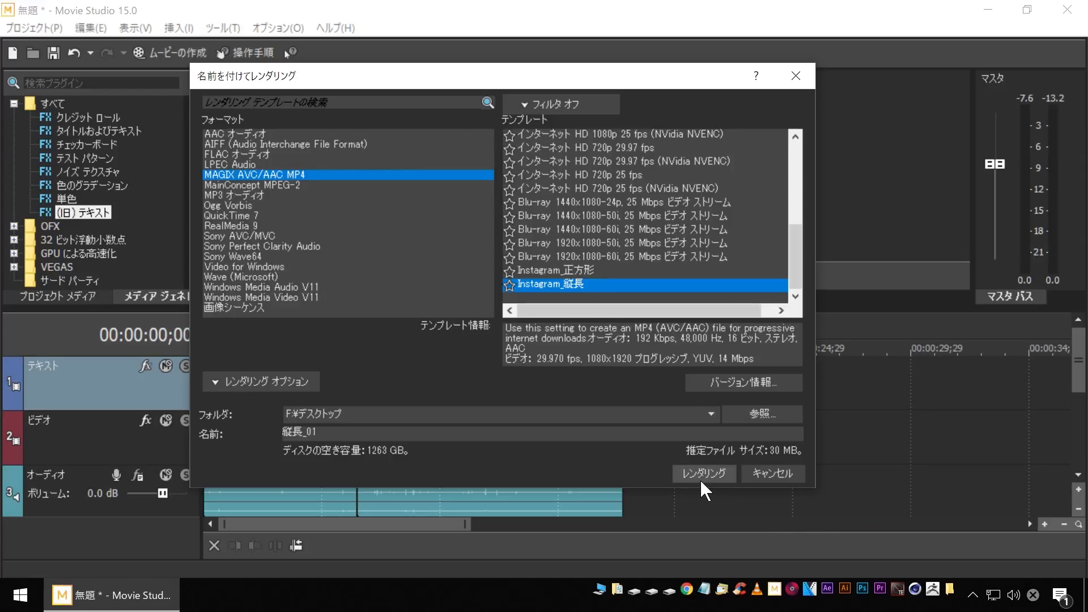
click(699, 477)
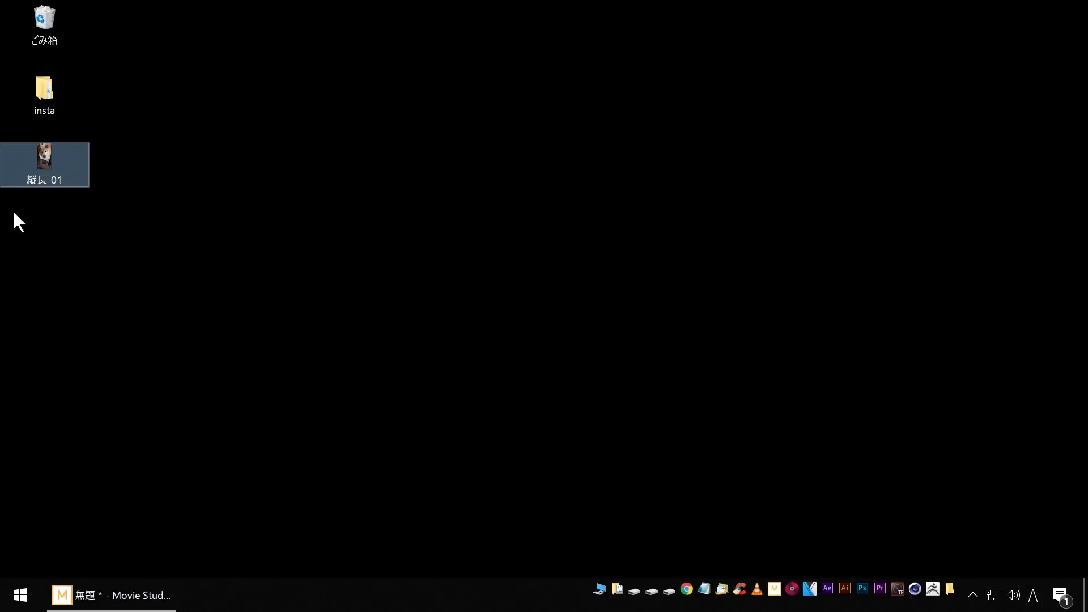
double_click(40, 161)
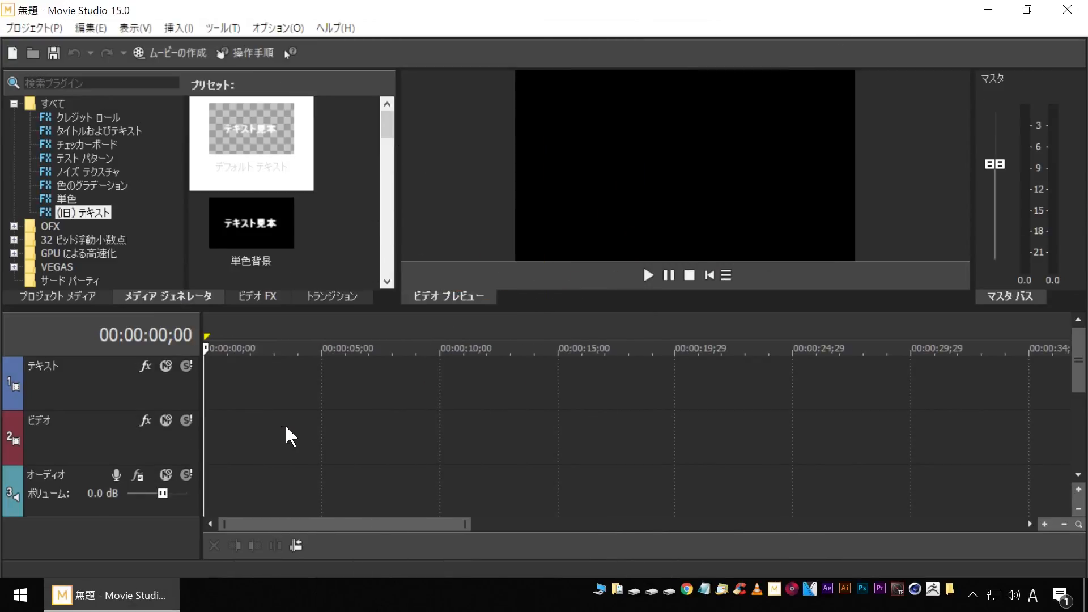
Set the new project's video frame to 1080 x 1080 and choose its field order in the project properties
click(31, 28)
click(102, 261)
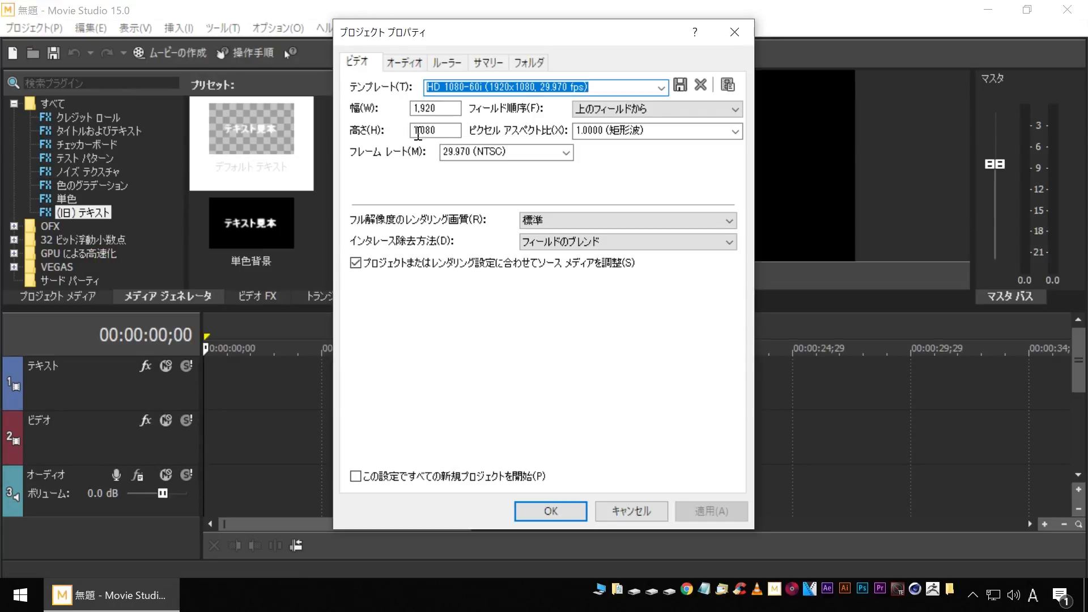
click(455, 110)
text(10)
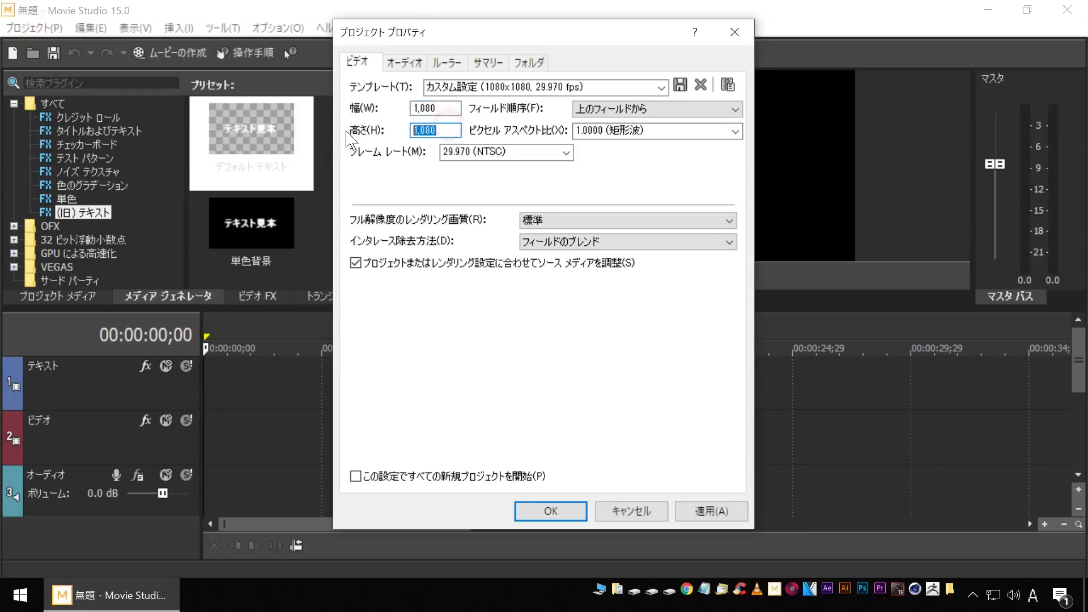
click(628, 111)
click(615, 127)
click(531, 516)
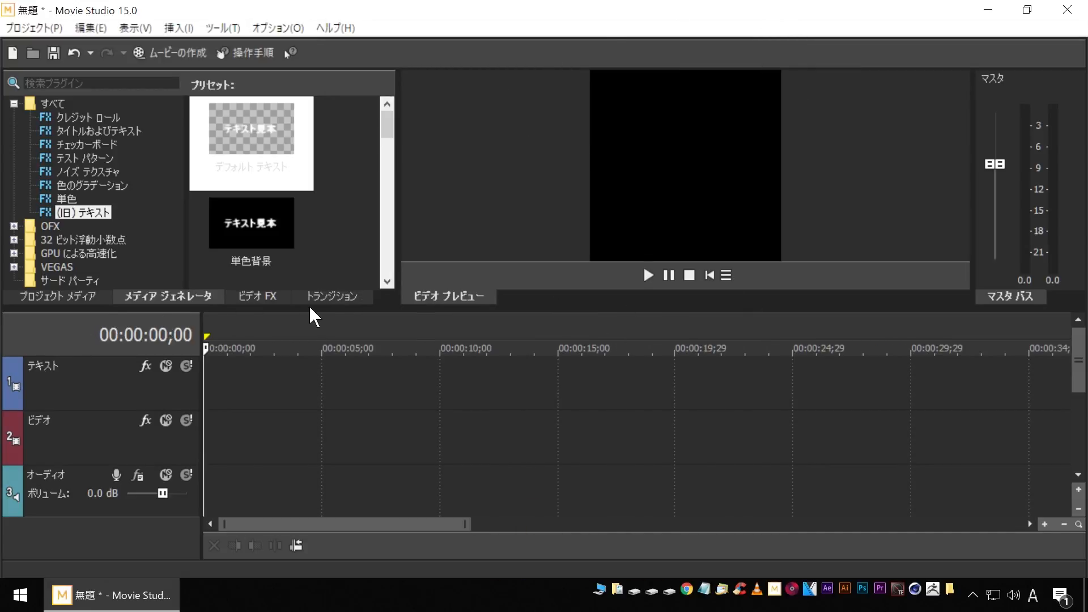
Import the C0002 clip into the project media and place it at the start of the video track
click(49, 292)
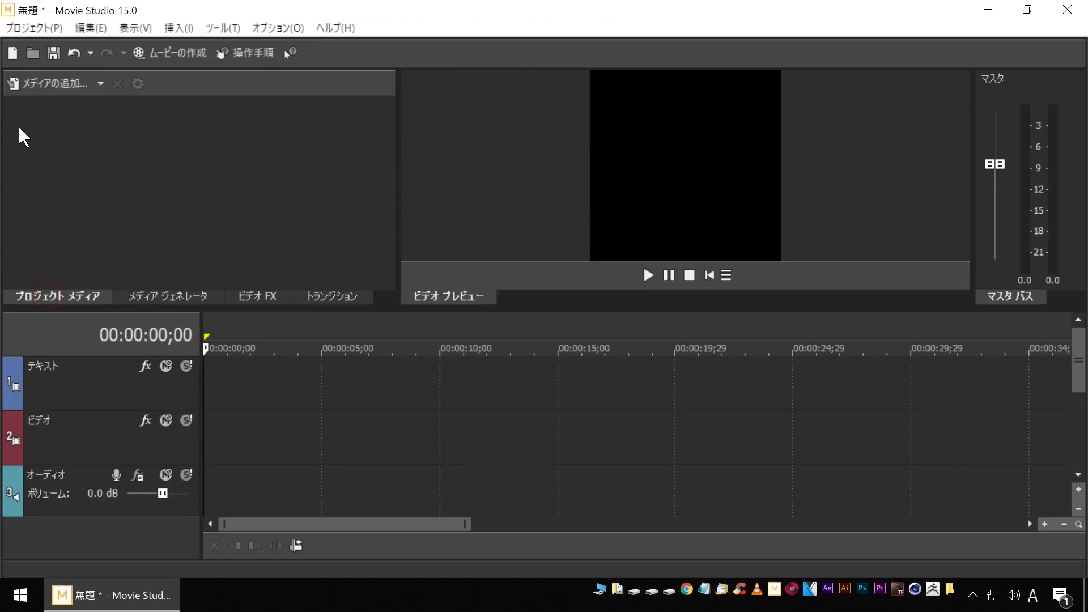
click(29, 84)
click(292, 170)
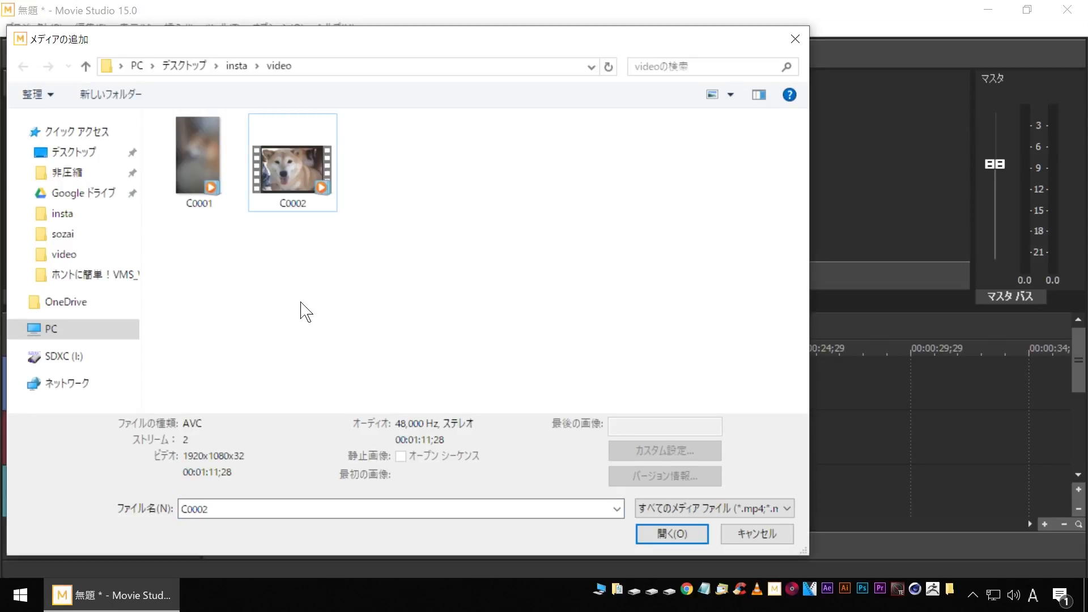
click(662, 537)
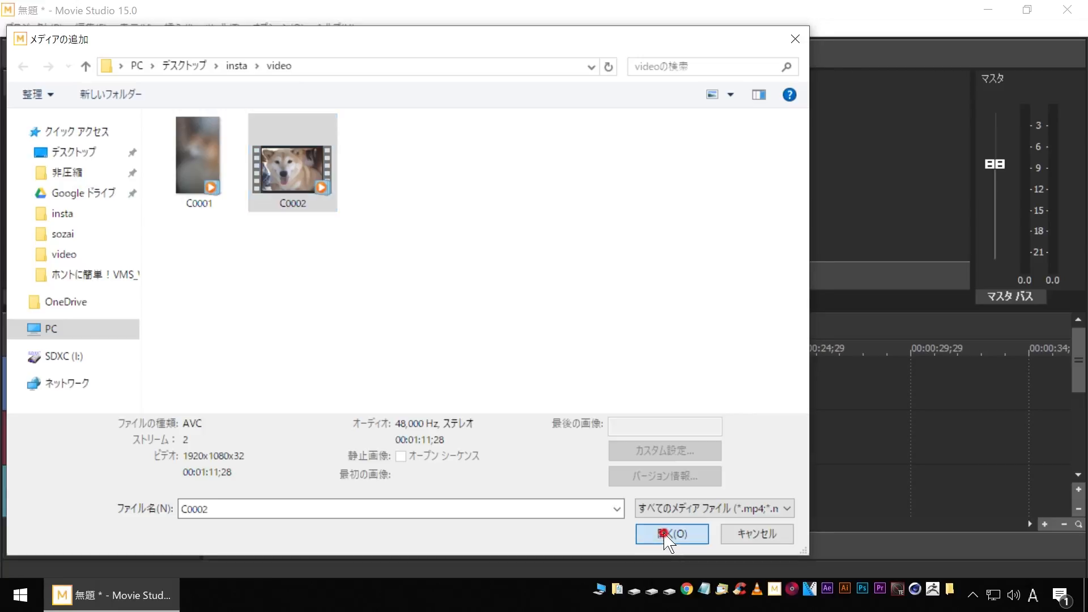
drag(43, 131, 196, 444)
drag(261, 524, 488, 526)
click(336, 379)
Lower the audio track's volume to -22.0 dB while checking it in playback
drag(162, 493, 143, 497)
key(space)
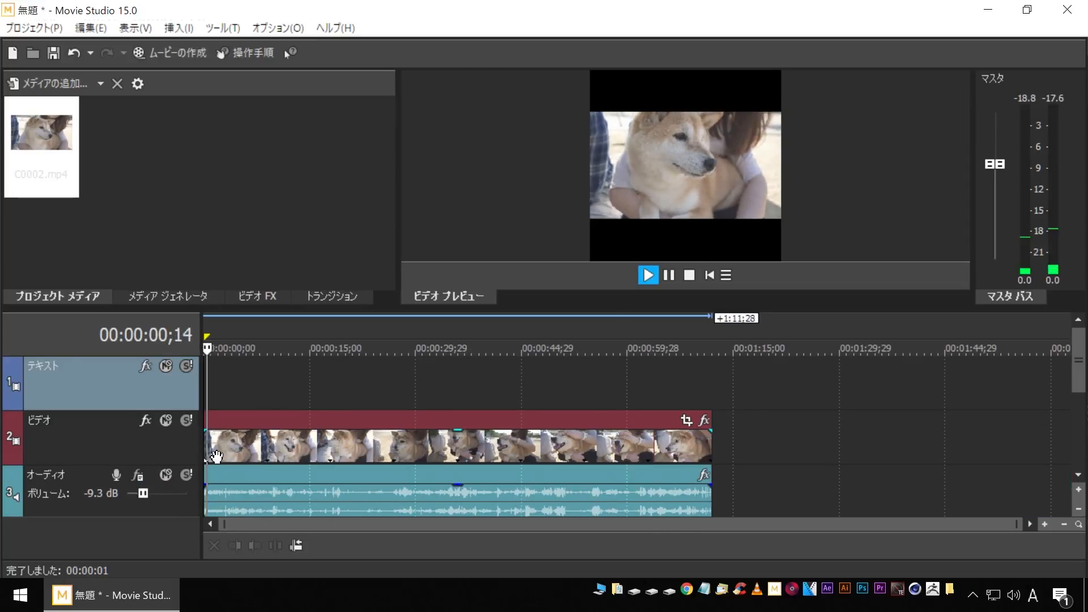
drag(143, 496, 139, 495)
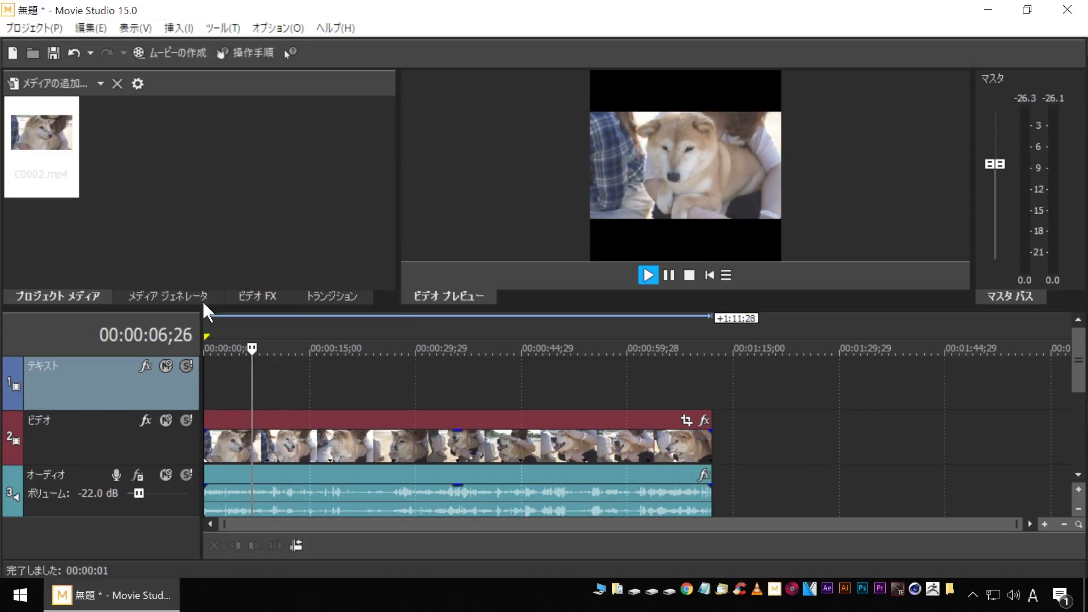
key(space)
Crop the C0002 clip with the 1:1 Square aspect ratio pan/crop preset and close the crop settings
click(278, 385)
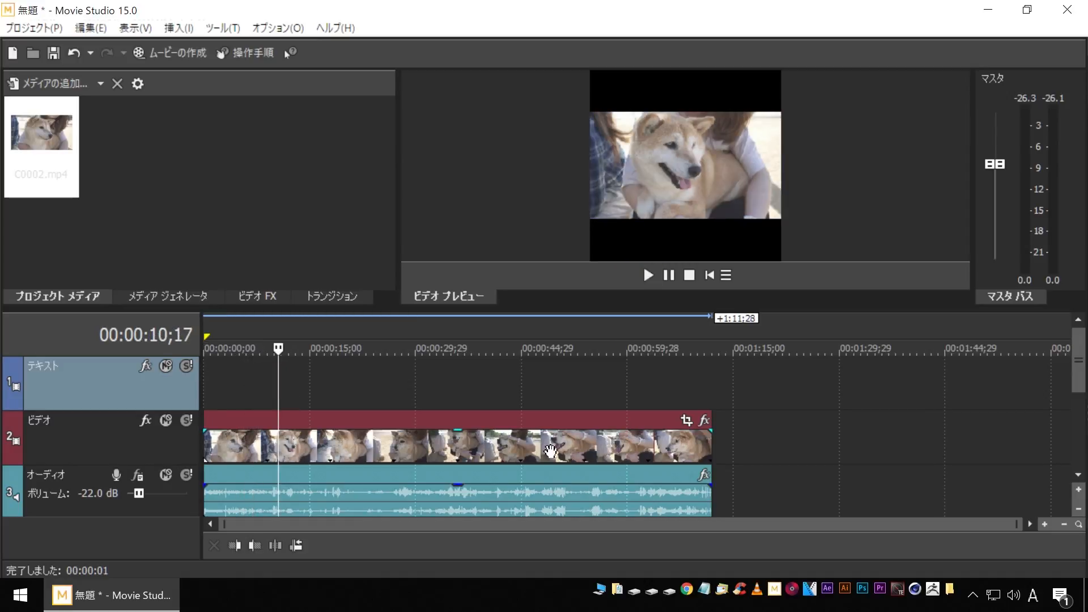
click(687, 422)
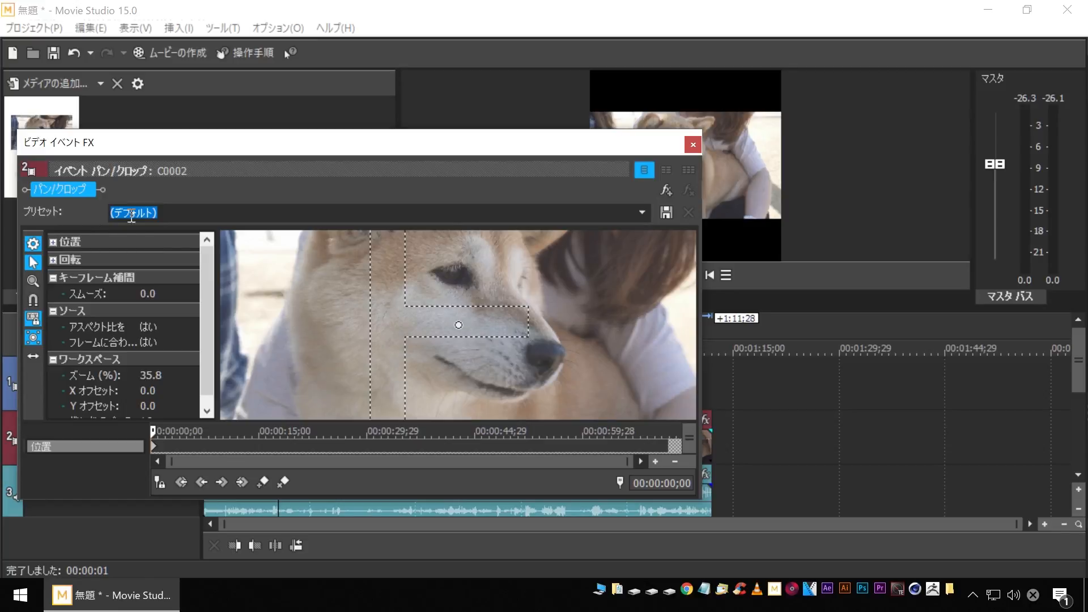
click(642, 212)
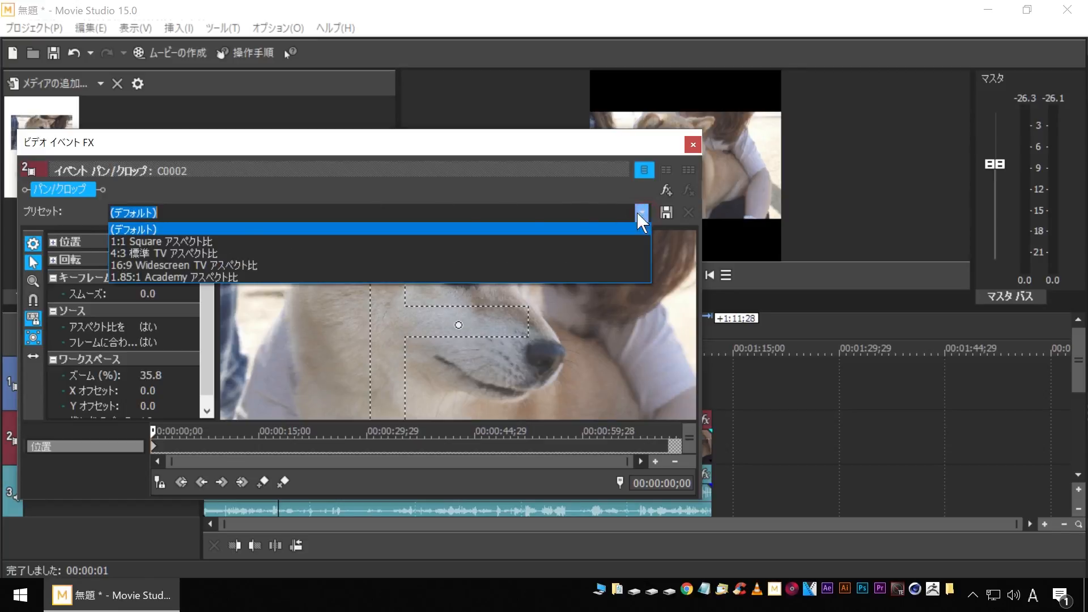
click(234, 239)
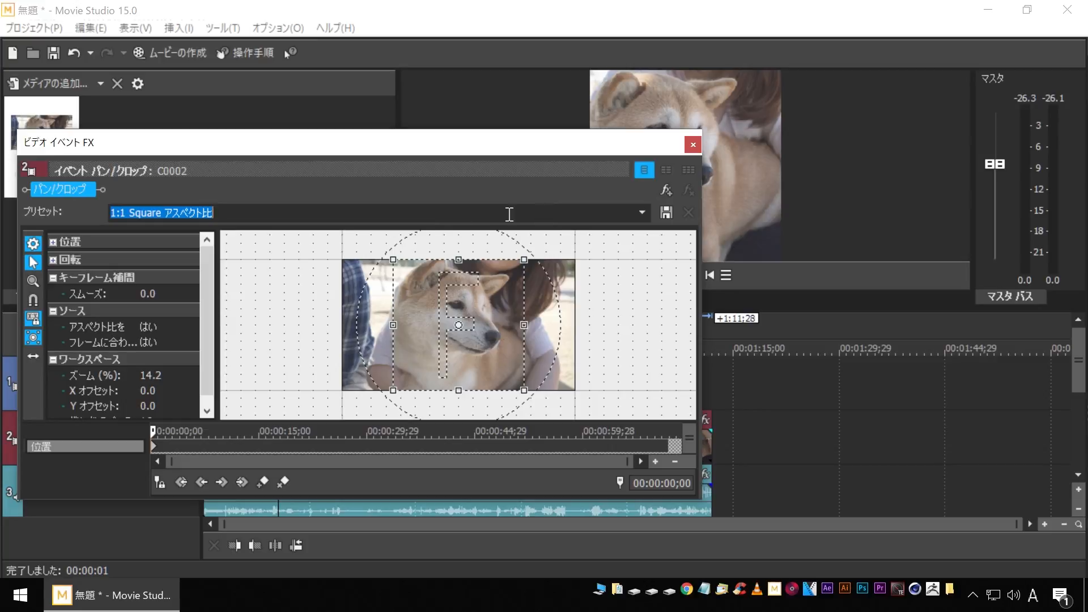
drag(537, 147, 433, 85)
drag(586, 259, 428, 251)
mouse_move(219, 229)
mouse_down()
mouse_move(243, 231)
mouse_move(226, 231)
mouse_up()
click(422, 86)
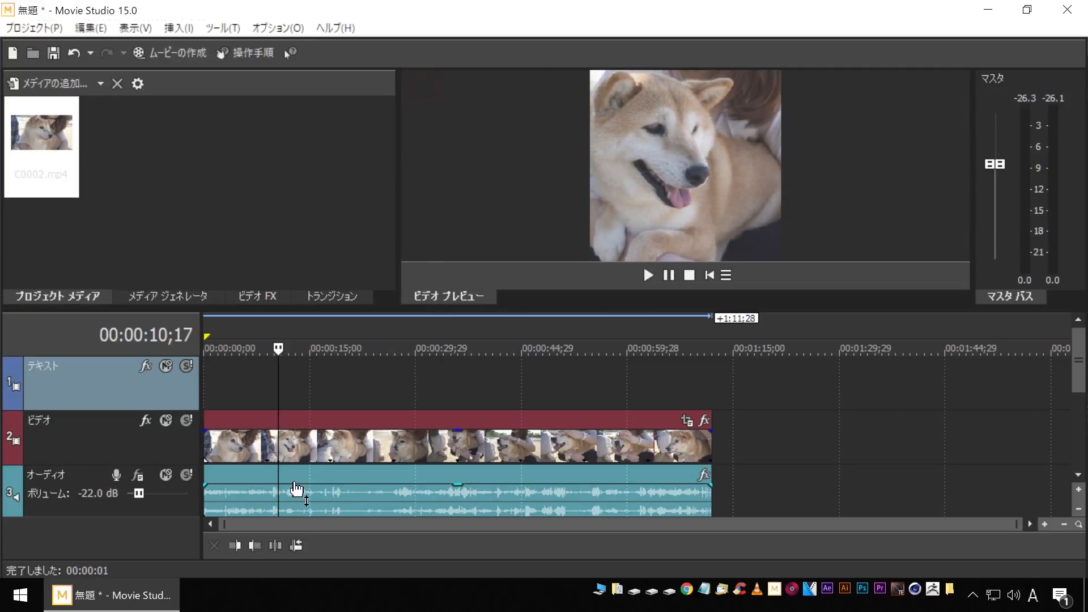
Preview the clip, cut off about the first 3;02 and move the remaining part to the start of the timeline
click(244, 379)
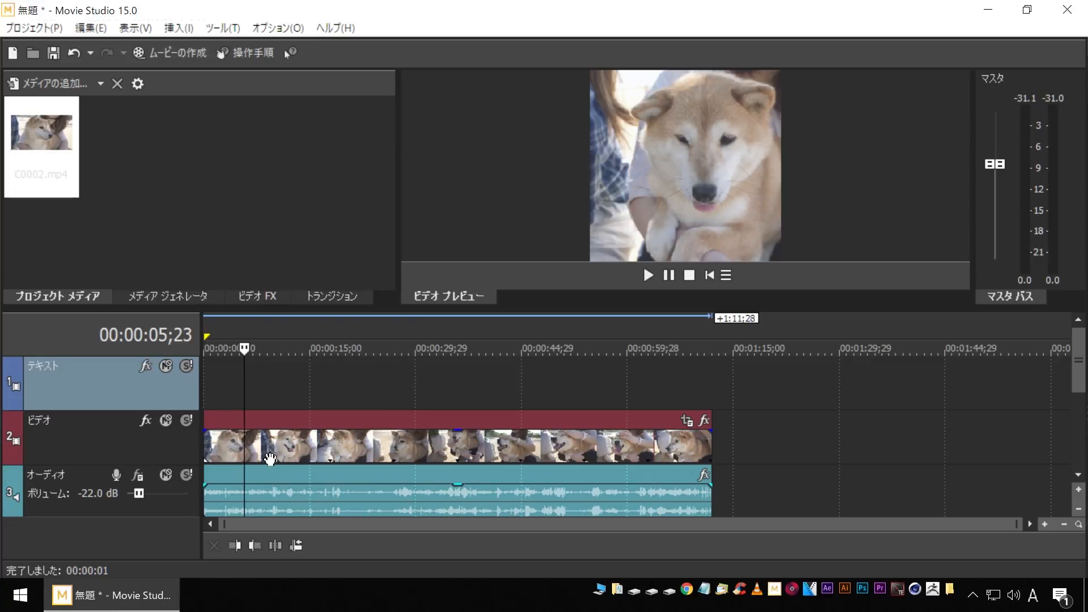
click(272, 436)
key(space)
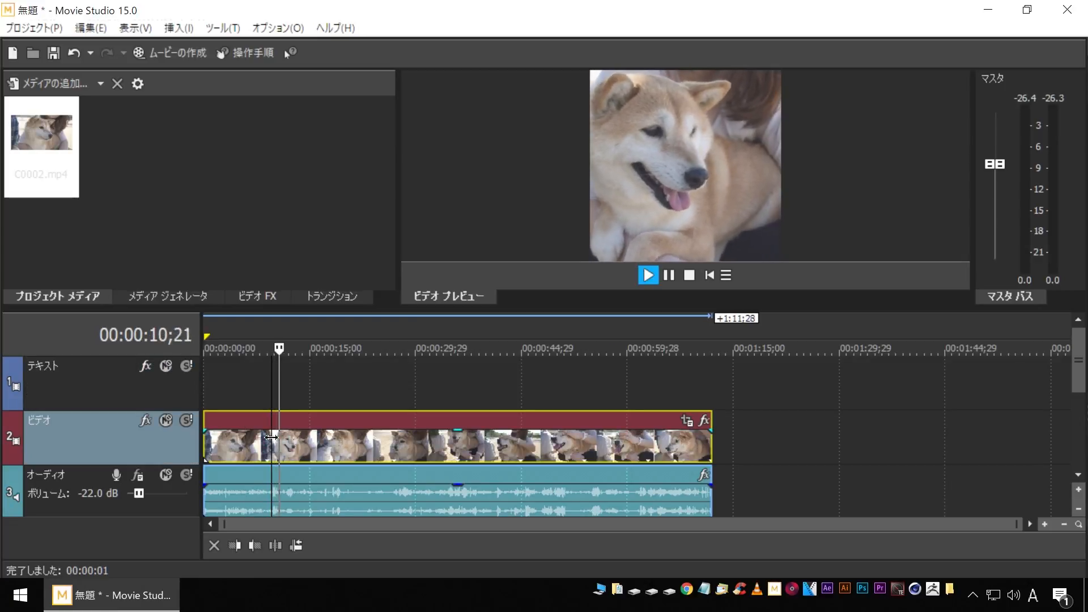
key(space)
click(206, 377)
key(space)
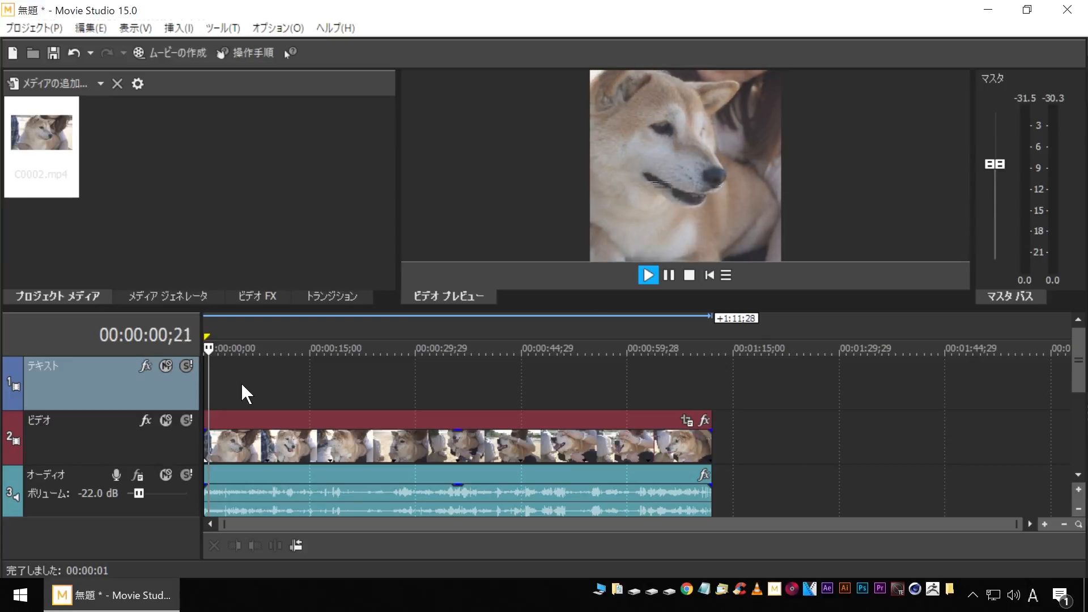
scroll(240, 381, up, 4)
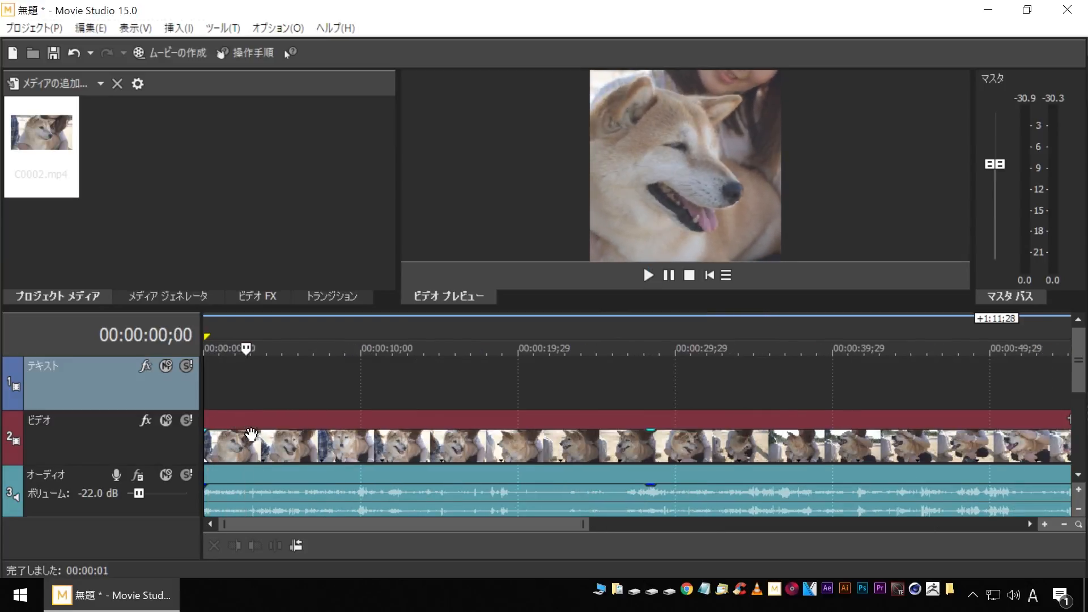
key(s)
click(223, 455)
key(Delete)
click(223, 455)
drag(314, 446, 266, 446)
Play on, cut away about the next 10;14 from the clip's beginning and move the rest to the timeline start
key(space)
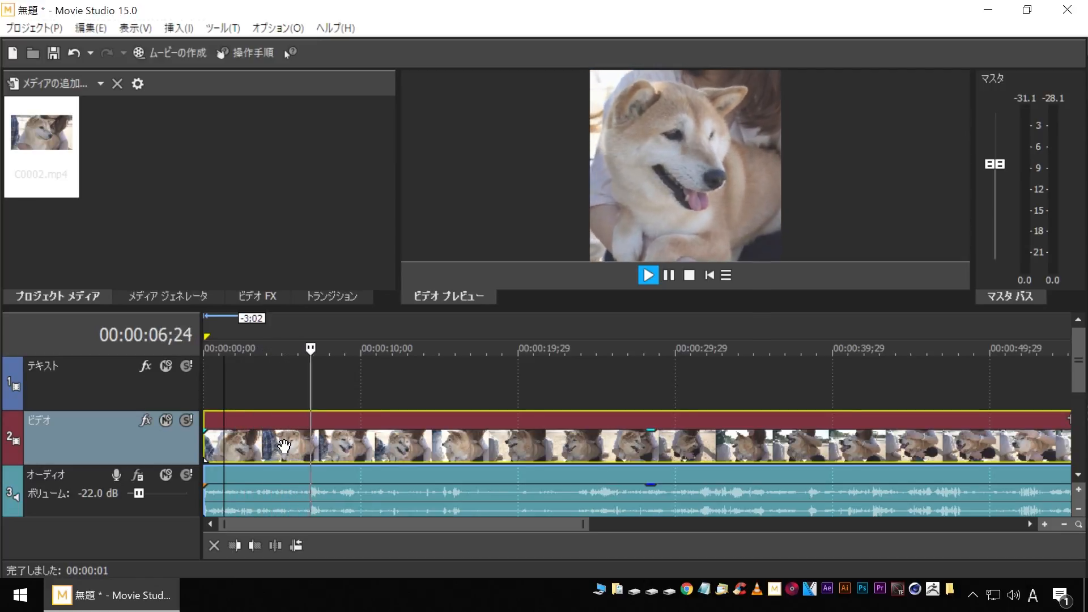
click(368, 449)
key(space)
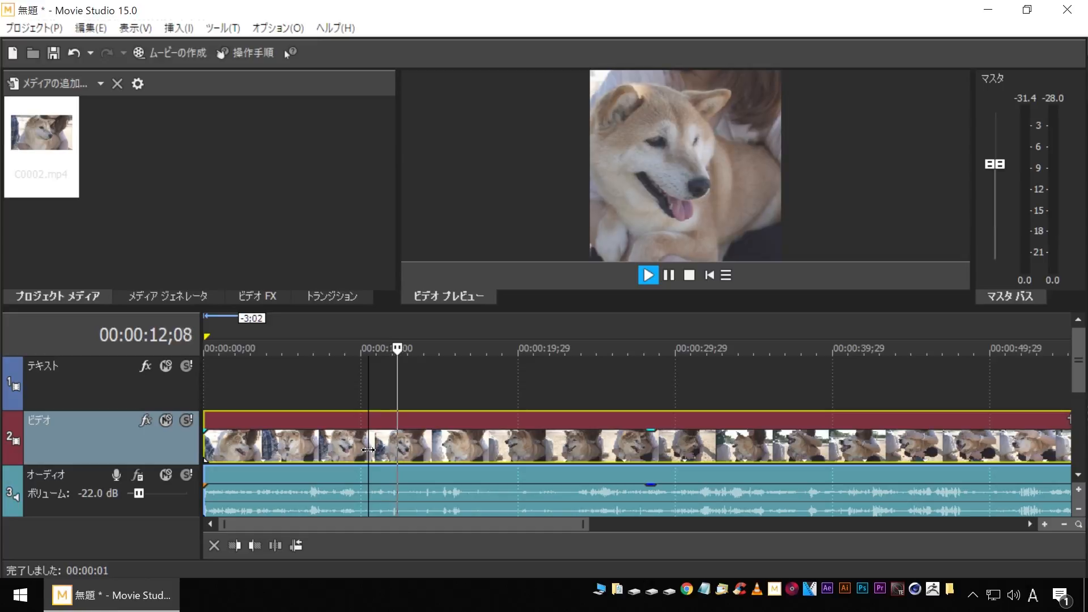
click(323, 449)
key(Delete)
drag(427, 453, 263, 453)
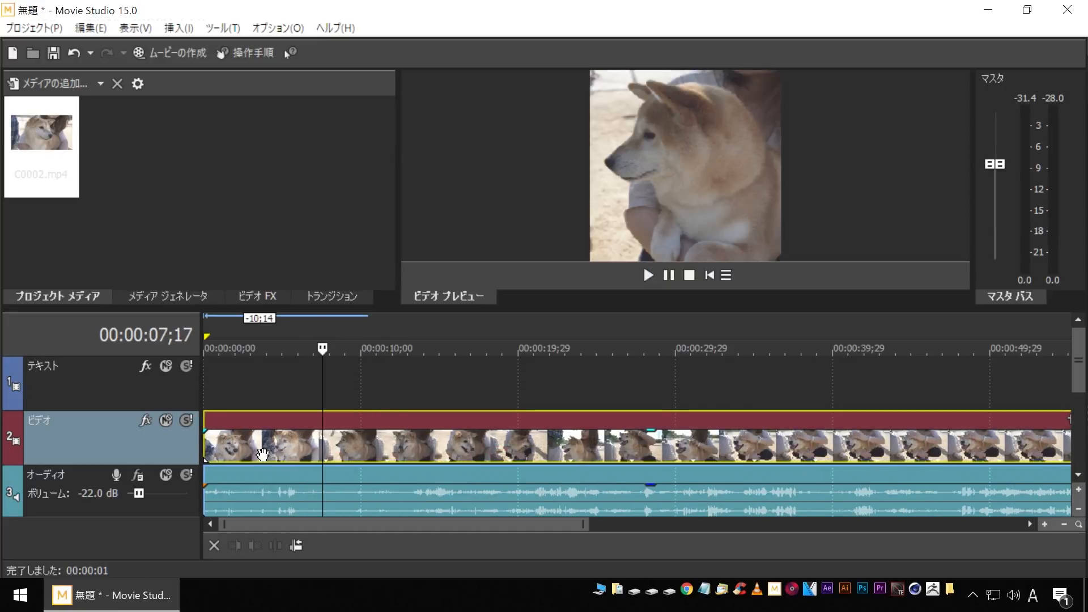
Preview the trimmed clip, split it at 00:00:13;12 and delete everything after that point
key(space)
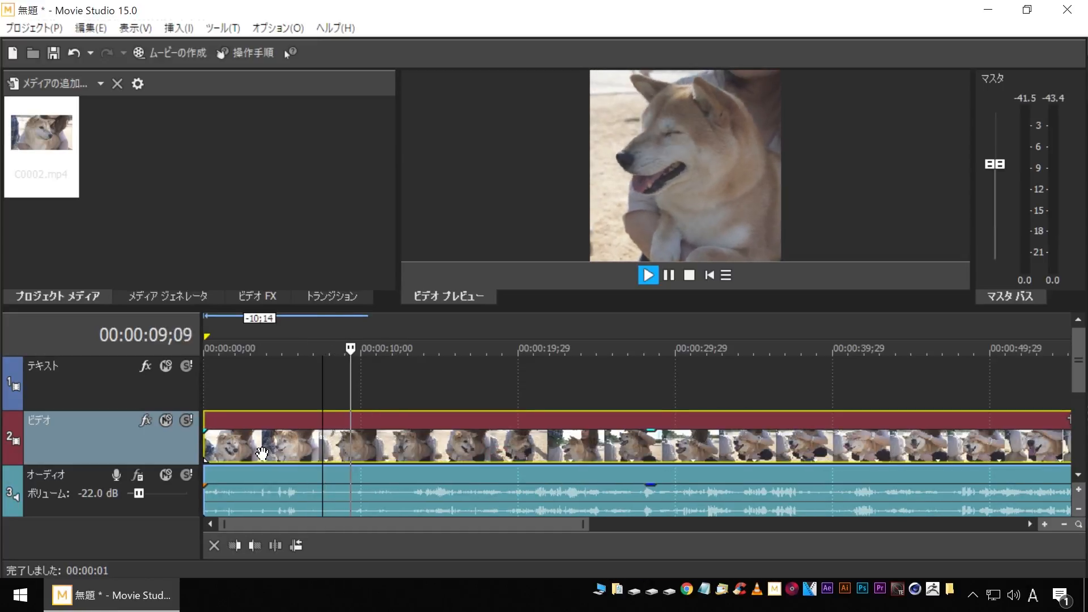
click(346, 439)
key(space)
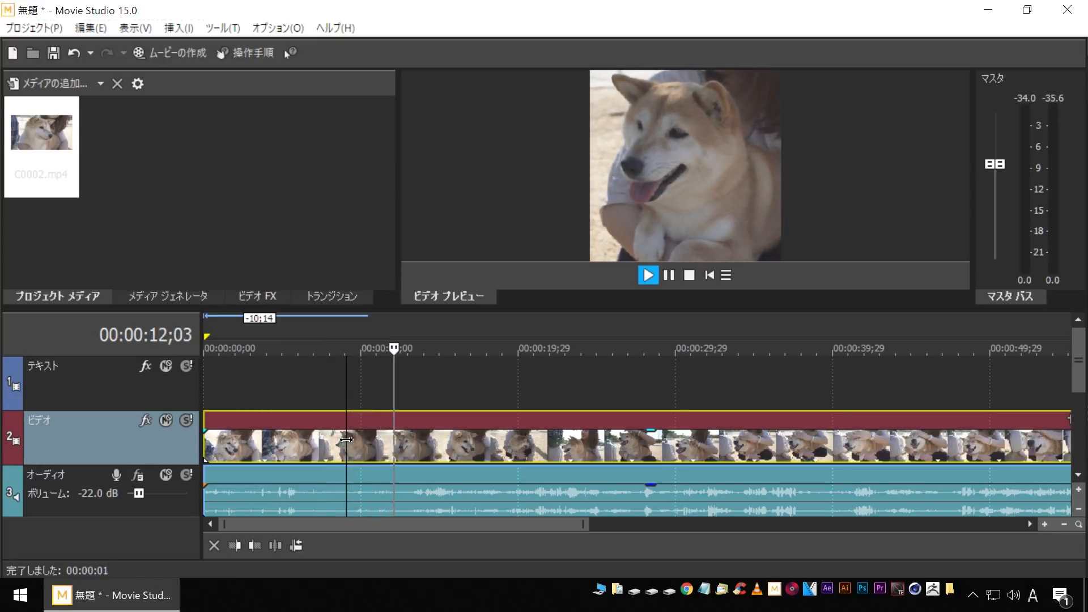
key(space)
click(415, 446)
key(s)
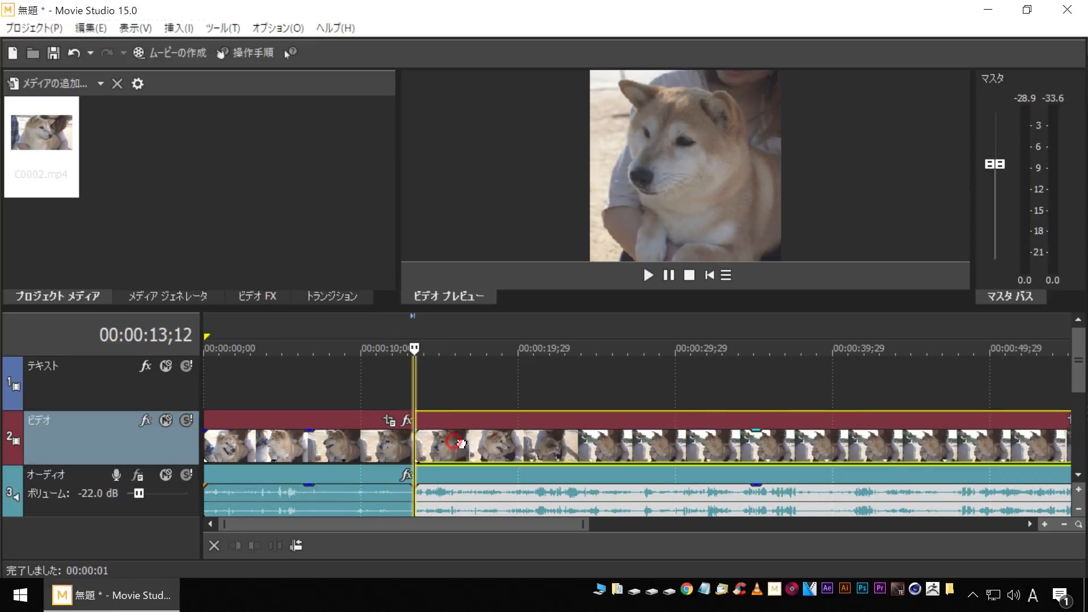
key(Delete)
Add a (旧) テキスト title with the ヘビー アウトライン preset at the start of the text track
click(170, 296)
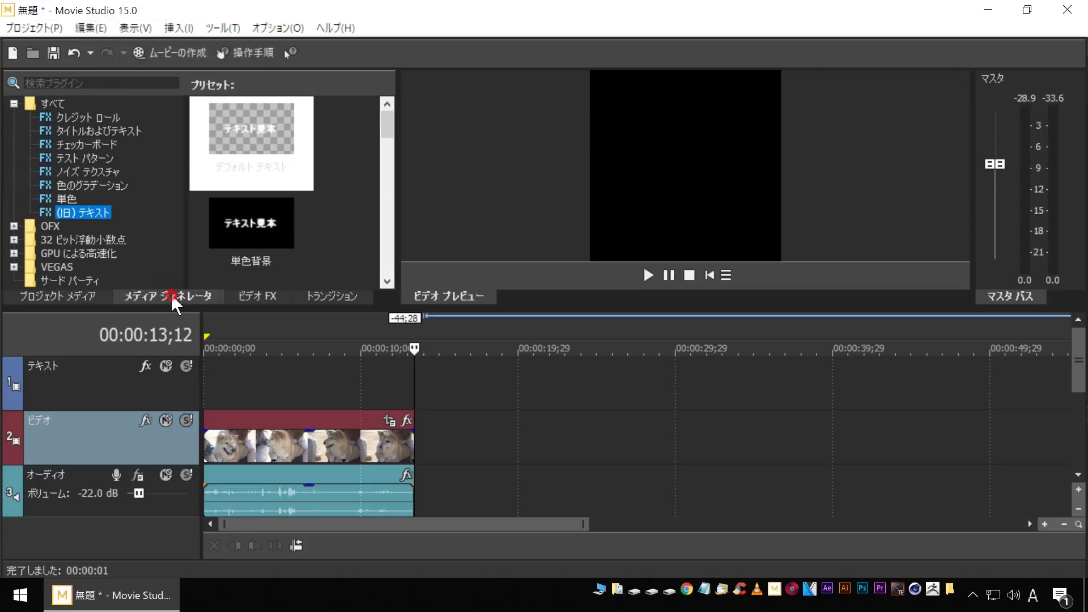
drag(389, 121, 390, 167)
drag(232, 133, 216, 374)
drag(133, 317, 462, 340)
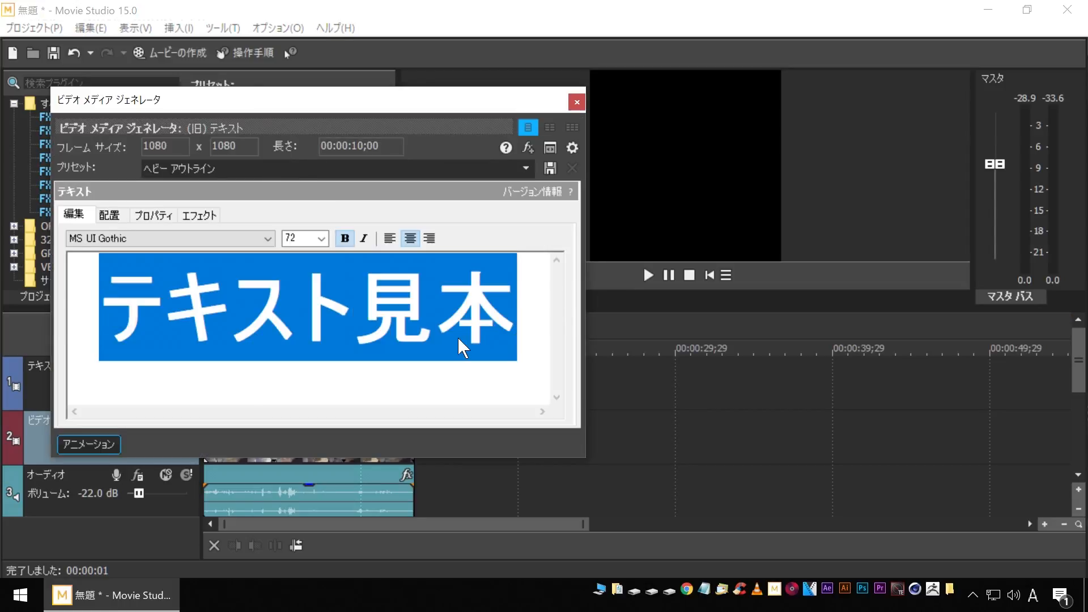
Replace the title's sample text with 快適やわ～
text(kaiteki)
key(space)
text(yawakara)
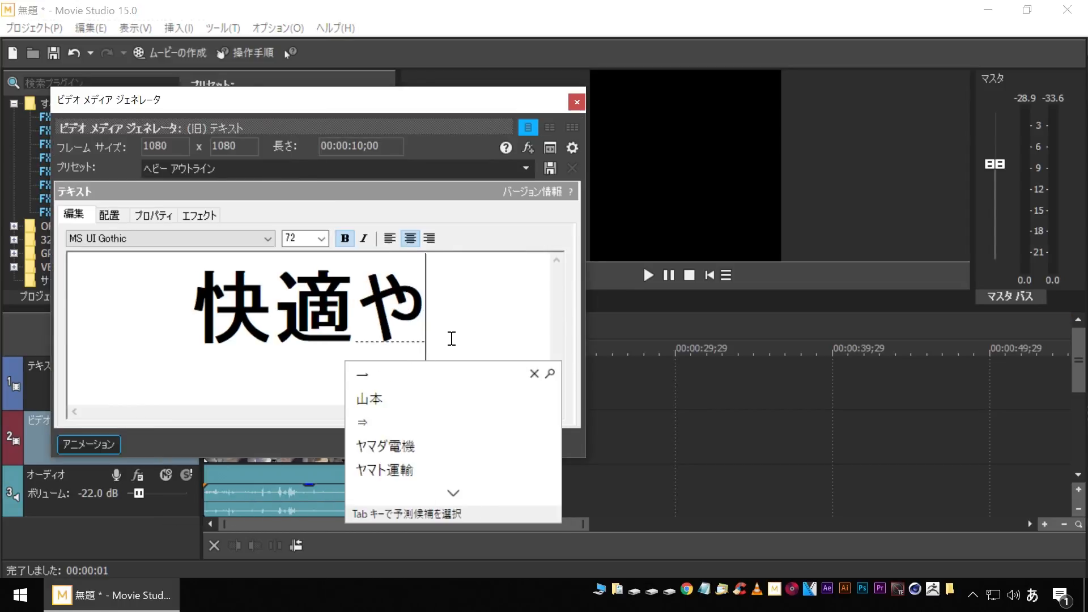
key(space)
key(Return)
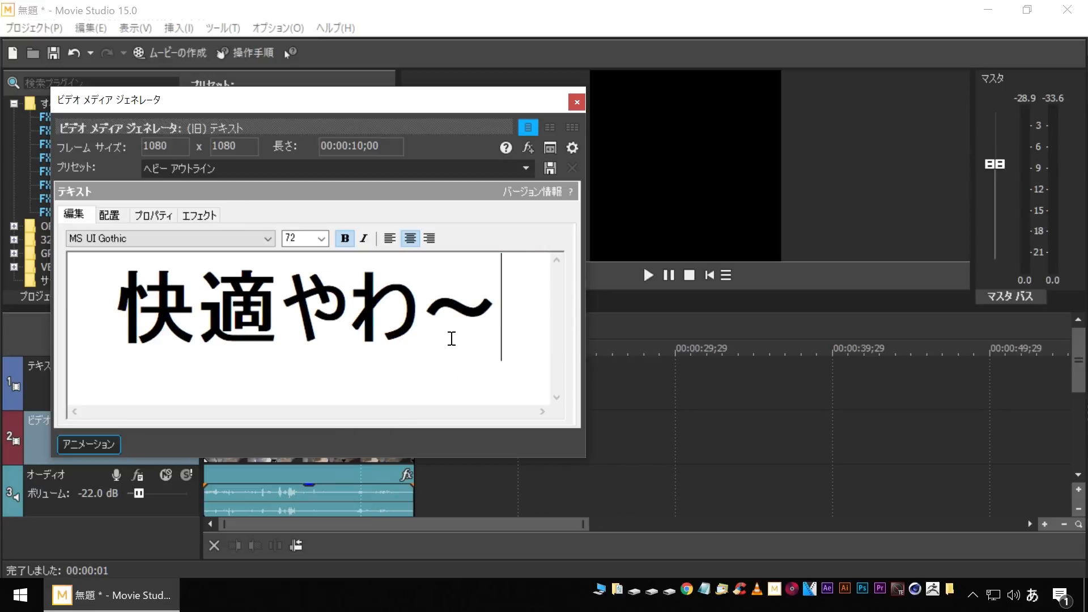
Set the title's font size to 36 and place it at the bottom centre of the frame, at about X 0.000, Y 0.807
click(271, 486)
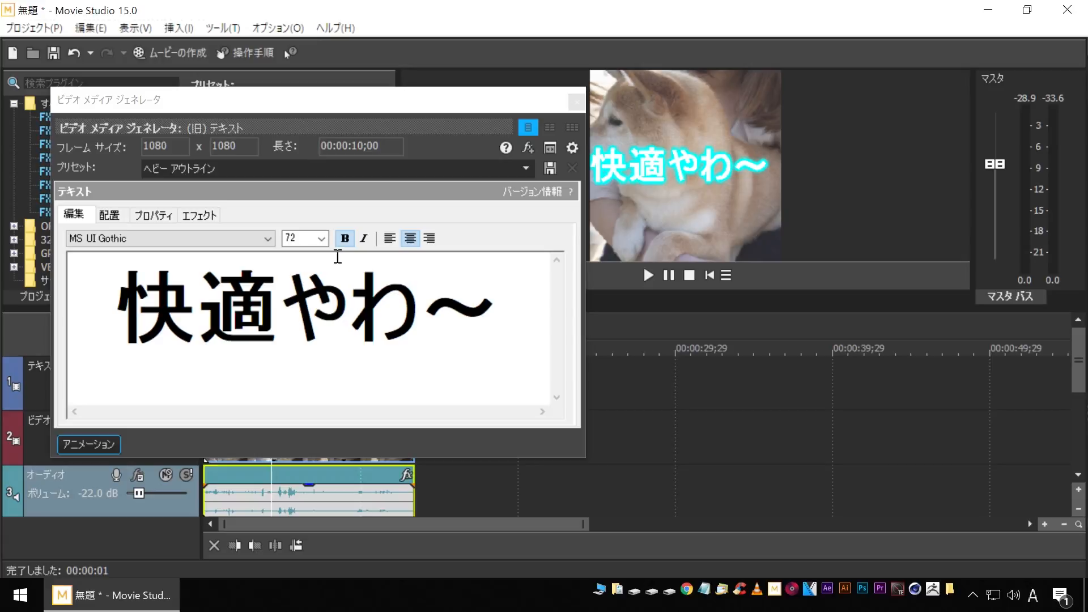
click(321, 238)
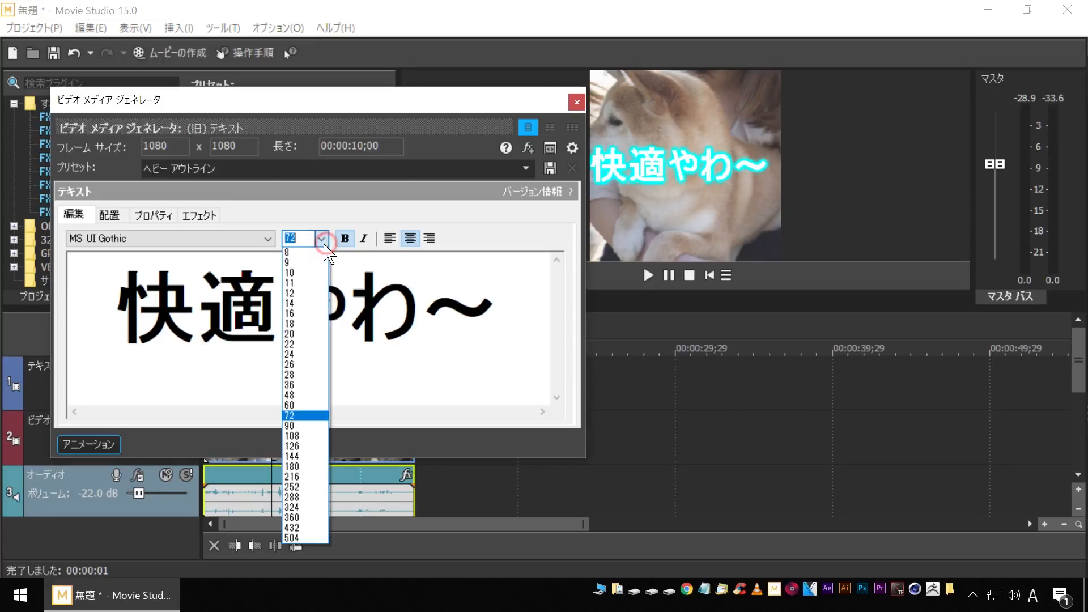
click(295, 379)
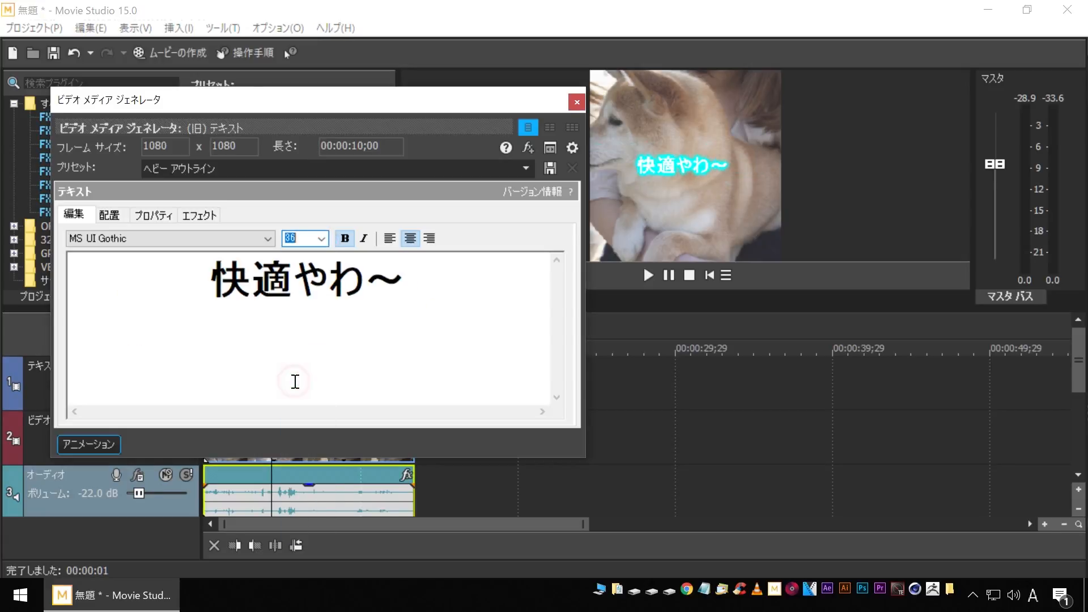
click(125, 220)
drag(192, 351, 196, 400)
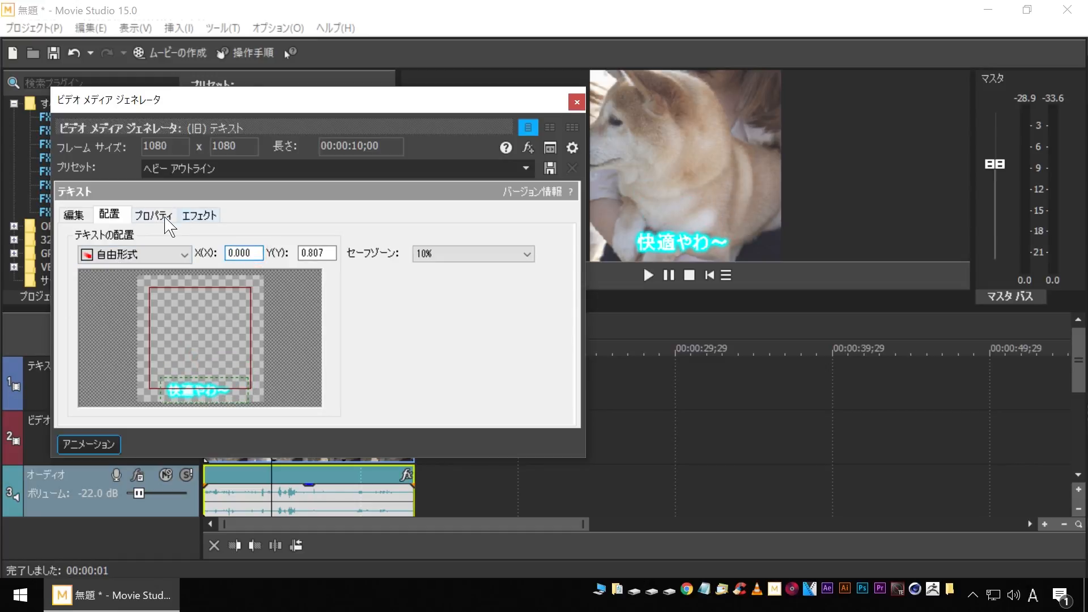
Change the title's outline colour to orange
click(200, 217)
click(281, 253)
click(308, 317)
click(314, 322)
click(508, 356)
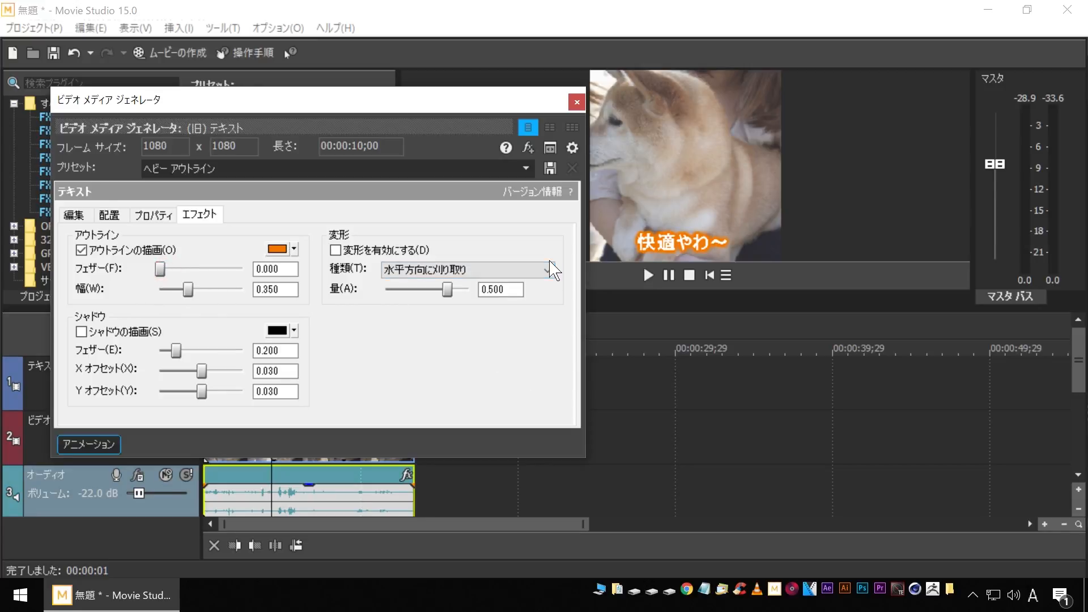
Change the title's font to ヒラギノ丸ゴ Pro W4 and close the media generator
click(70, 217)
click(267, 239)
drag(267, 265, 276, 526)
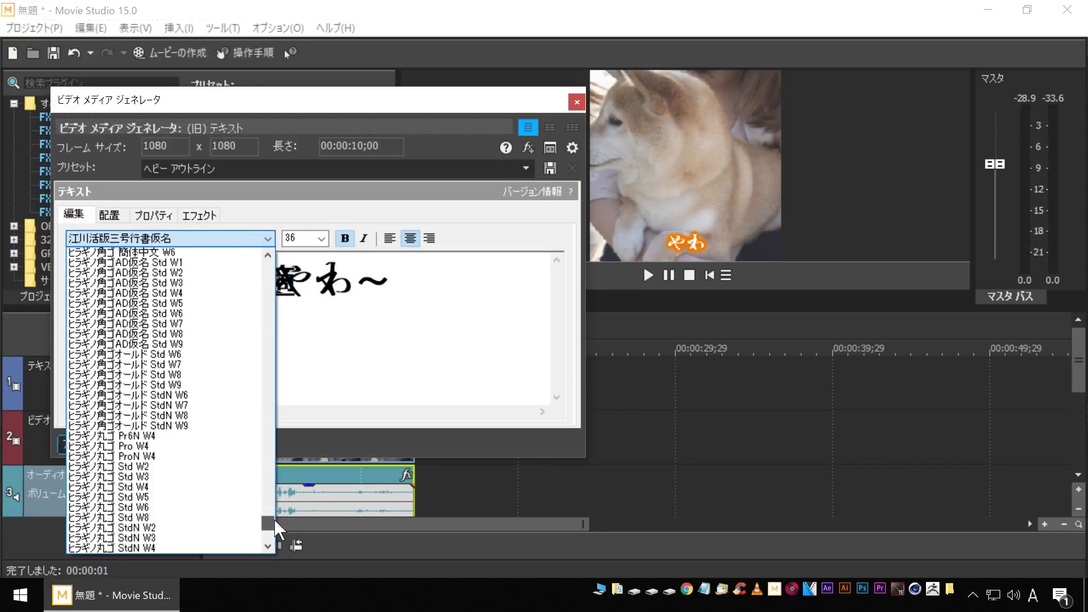
click(105, 447)
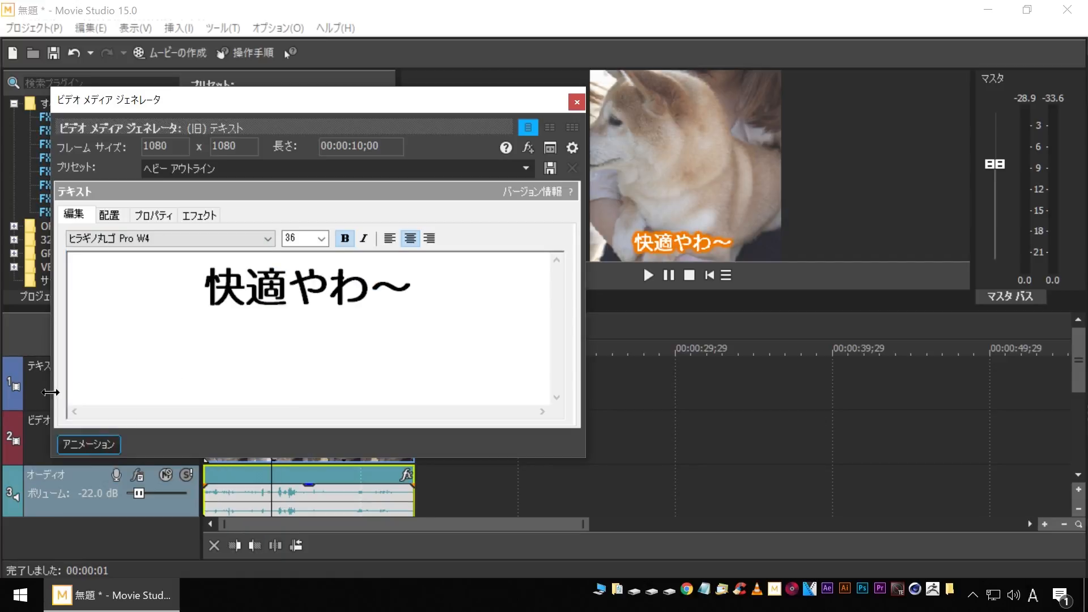
click(576, 102)
Extend the title by 3;12 to the end of the video clip and preview the result from the start
drag(363, 385, 413, 384)
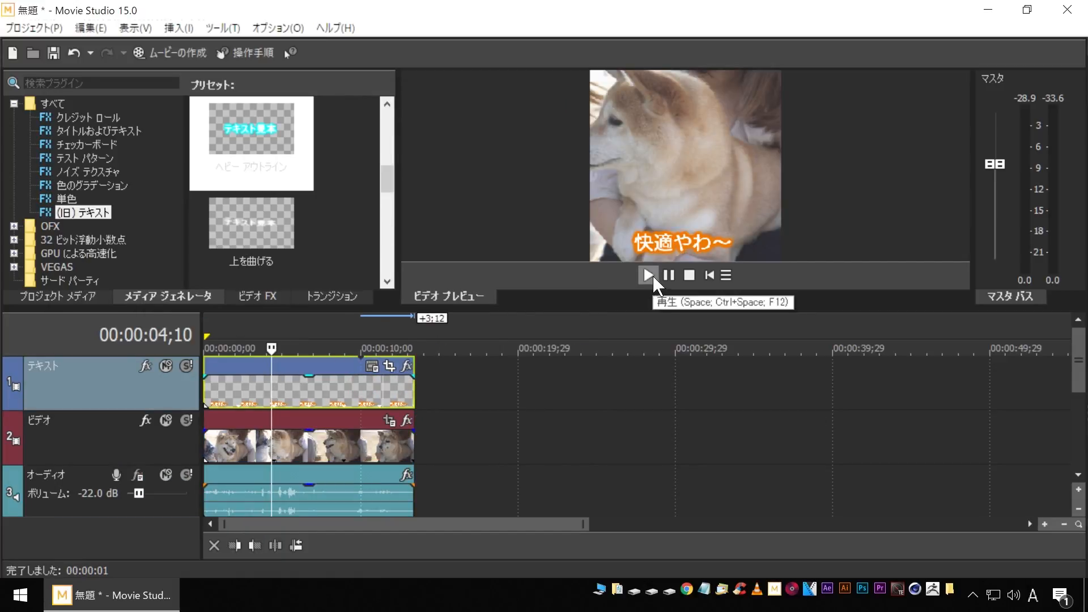
click(709, 275)
click(651, 276)
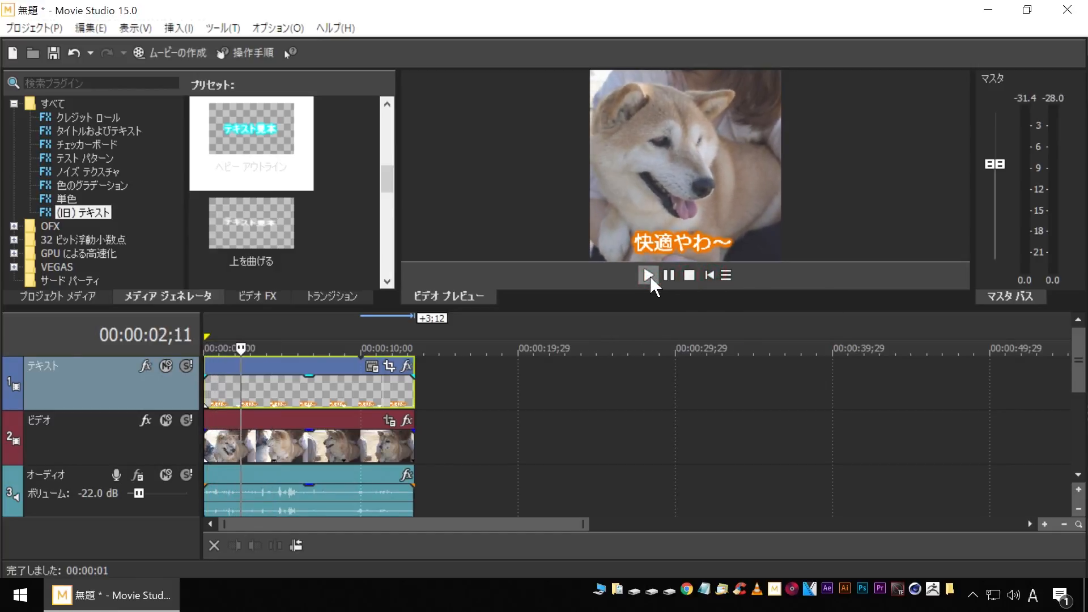
click(689, 275)
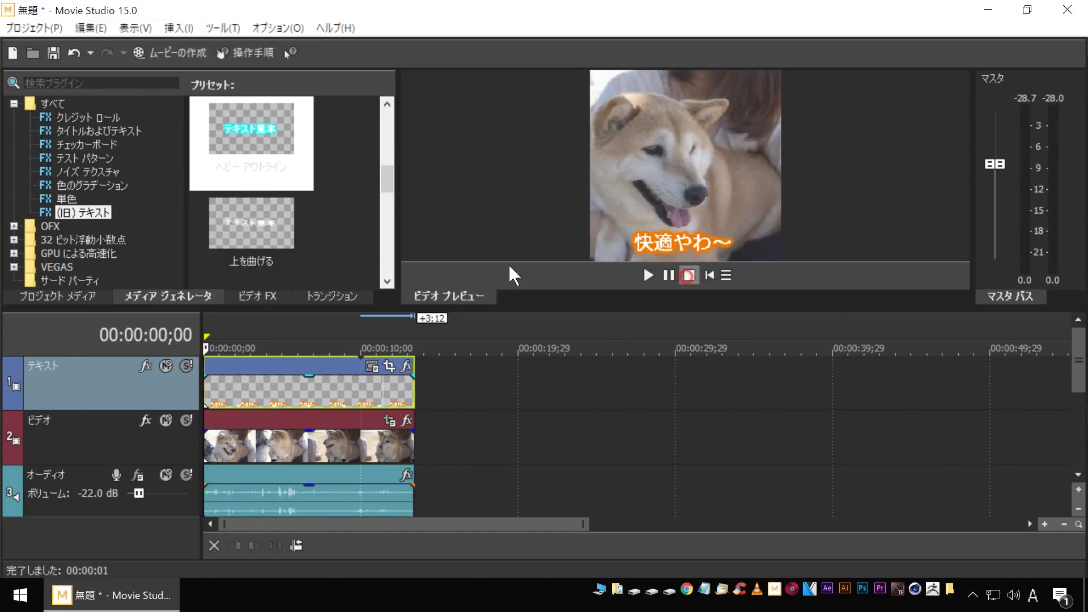
Open the advanced options for saving the movie to the hard drive and choose the MAGIX AVC/AAC MP4 template Instagram_正方形
click(171, 52)
click(484, 371)
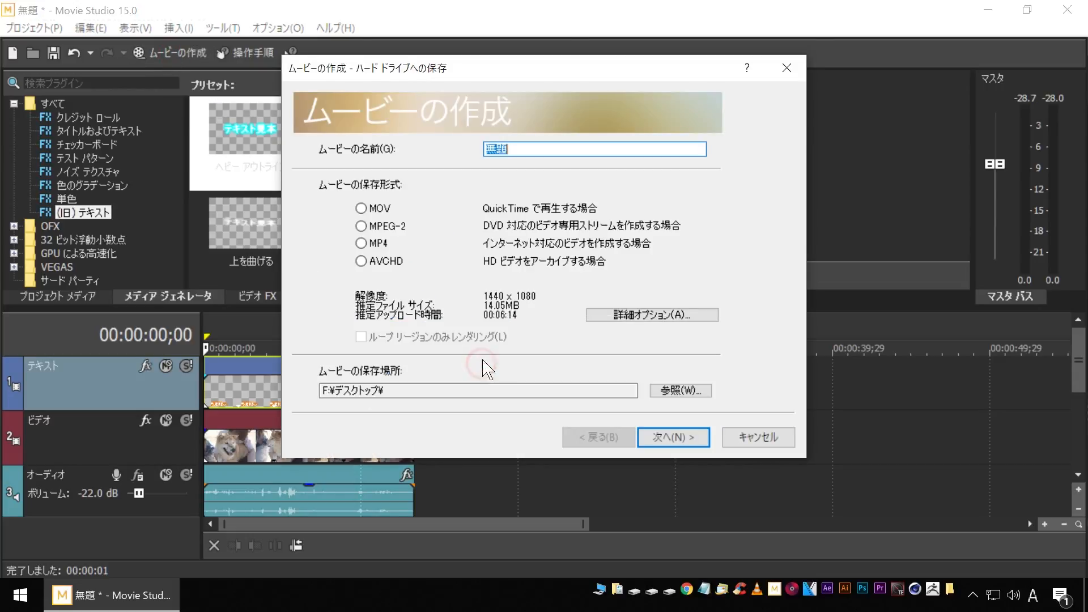
click(625, 316)
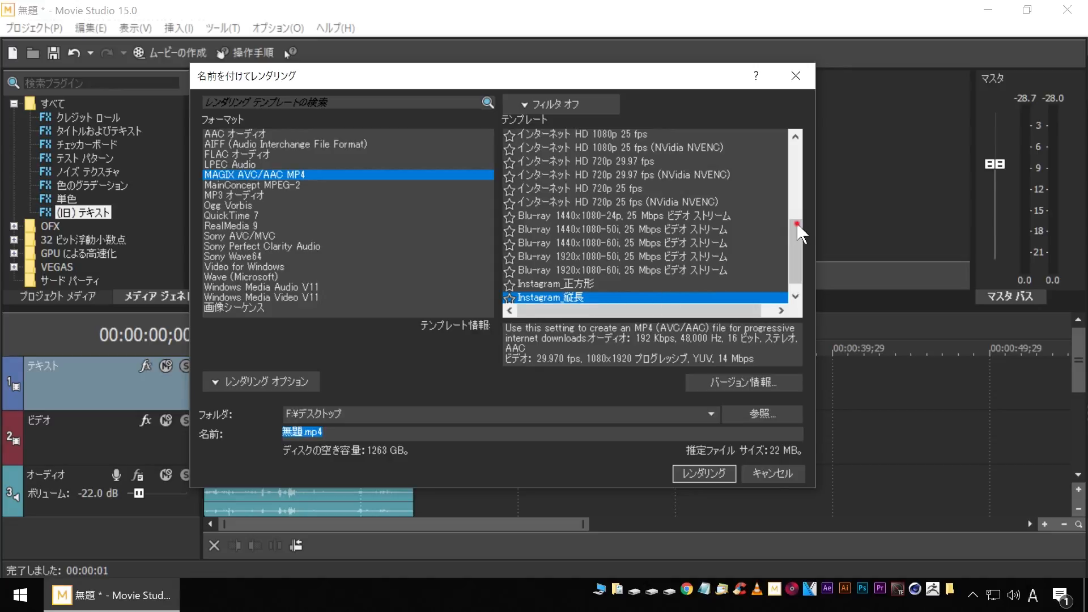
drag(798, 231, 801, 269)
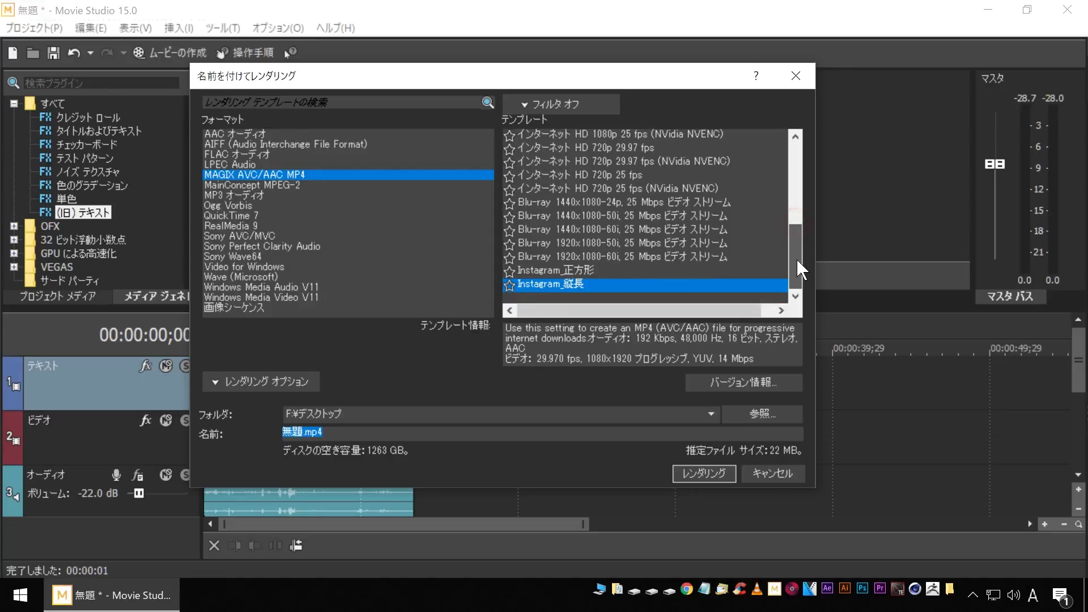
click(252, 174)
drag(798, 190, 800, 292)
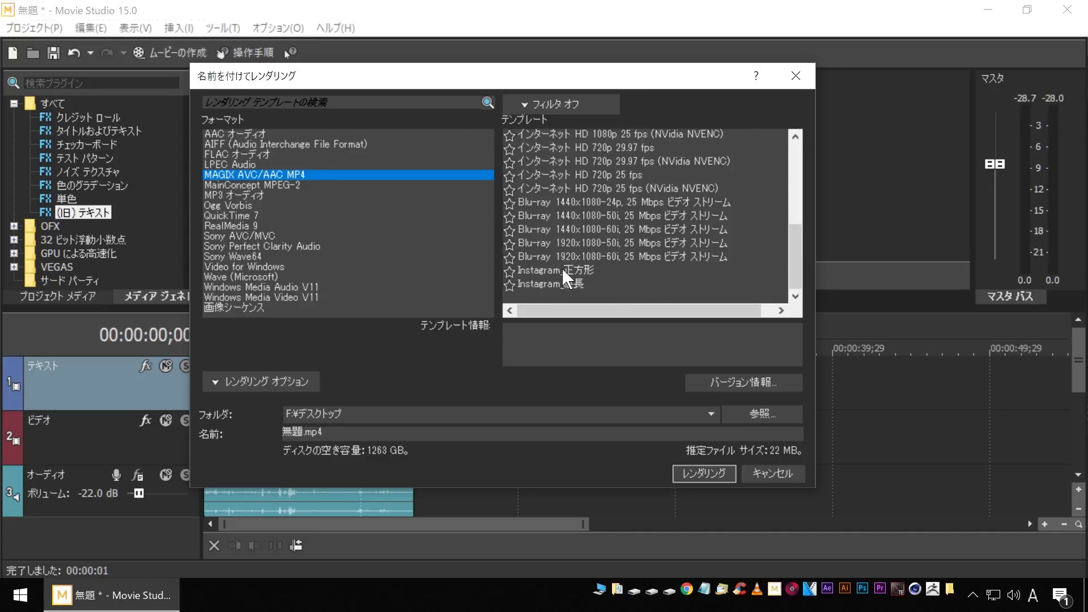
click(581, 270)
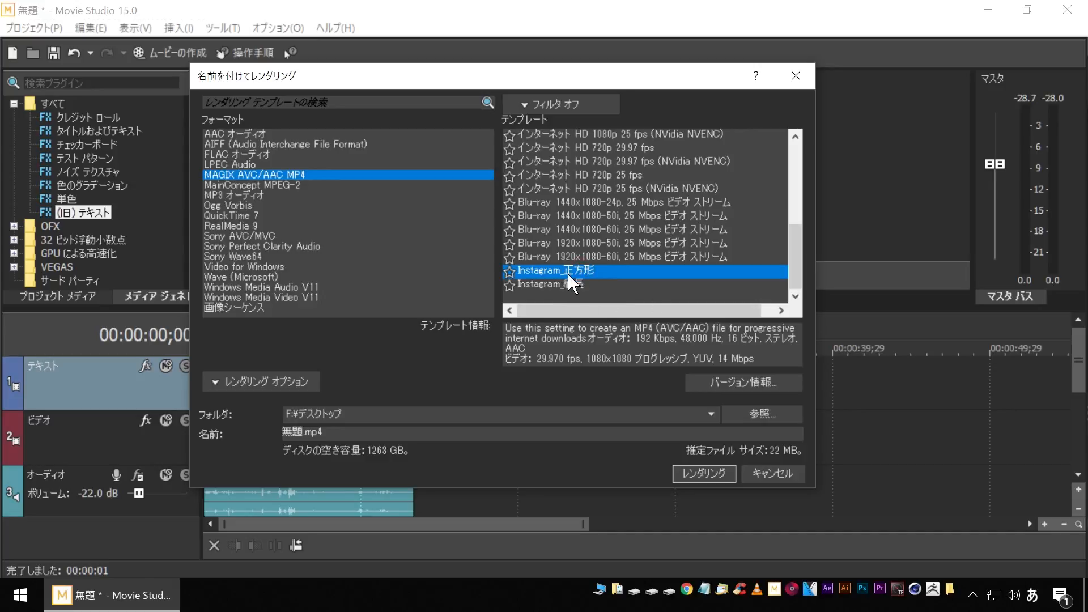
Set the output file to 正方形_01 on the desktop and render the movie
click(771, 410)
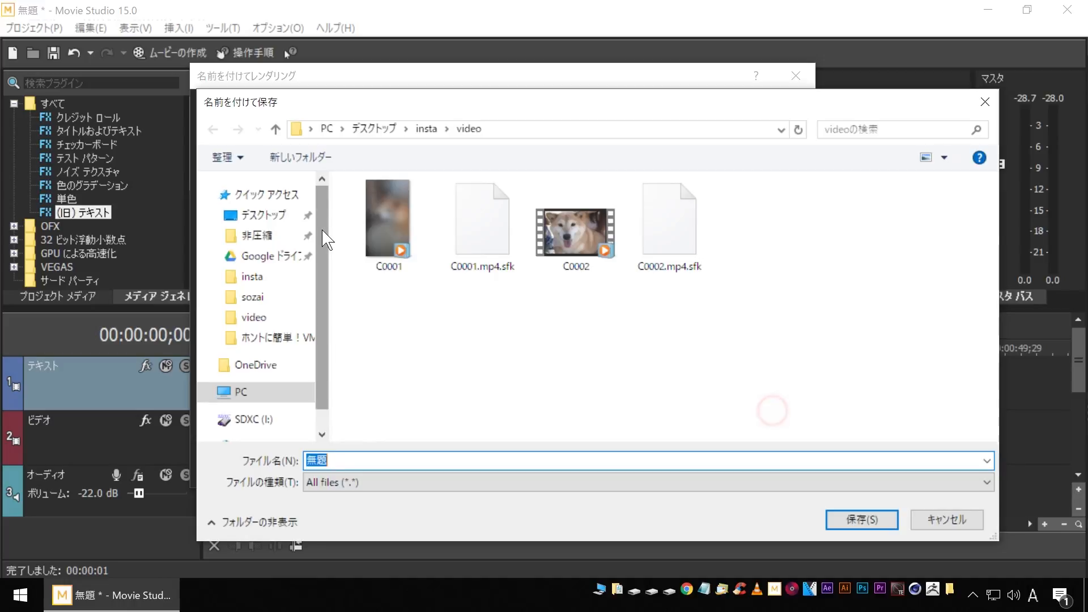
click(260, 214)
click(350, 462)
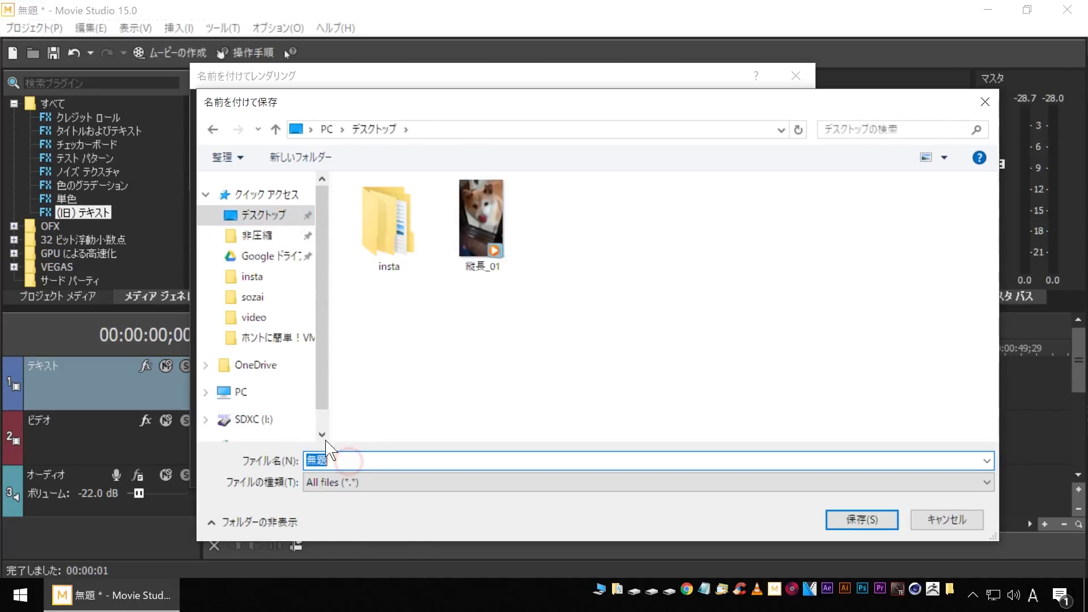
text(seihoukei)
key(space)
key(Return)
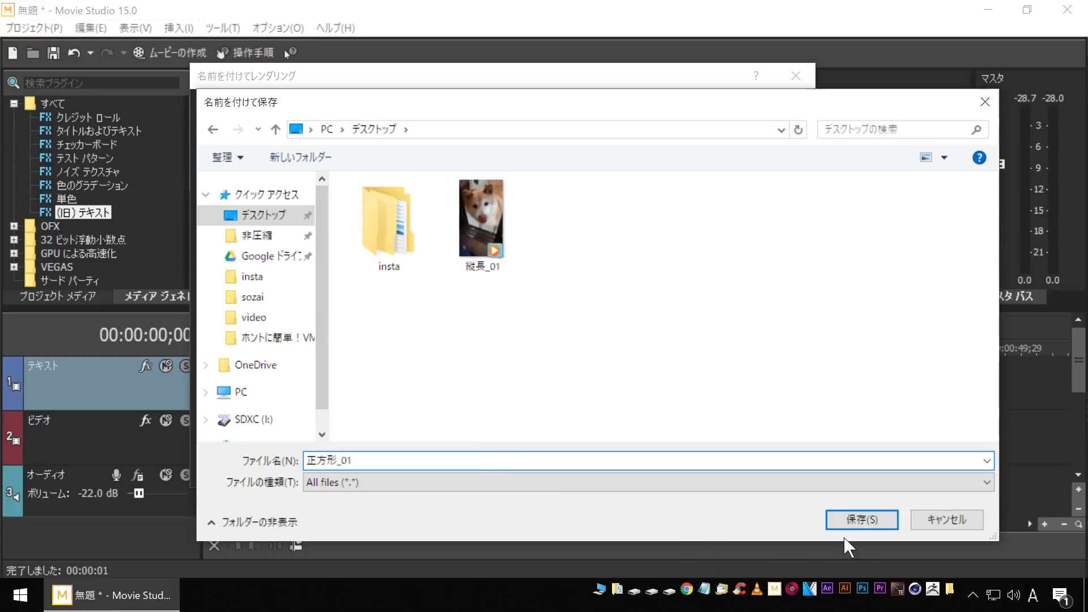
click(850, 520)
click(704, 472)
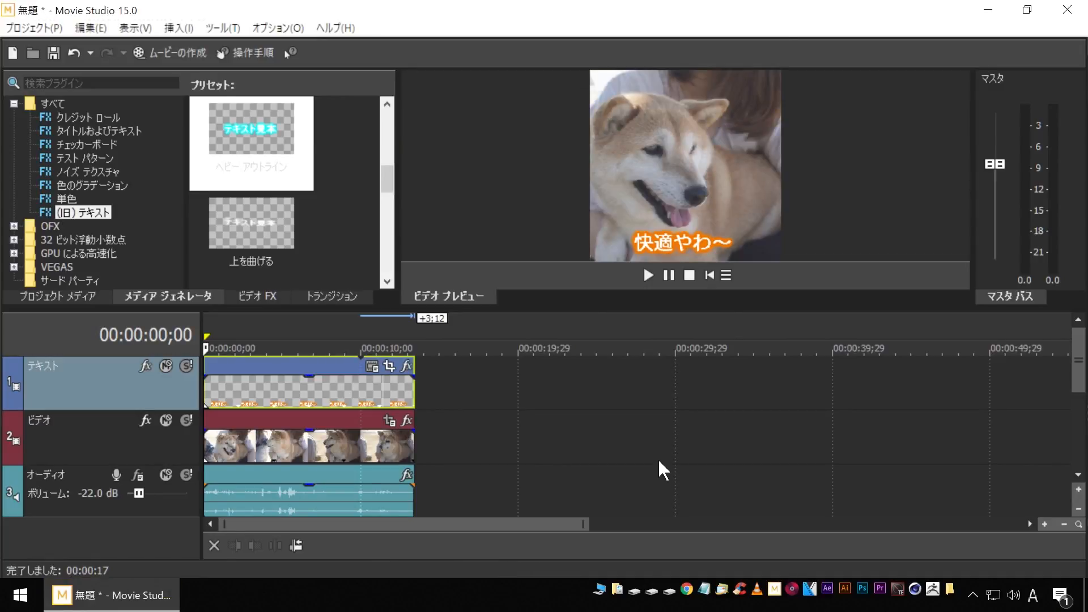
Show the desktop and open the rendered video 正方形_01 to check it
click(1085, 595)
double_click(44, 226)
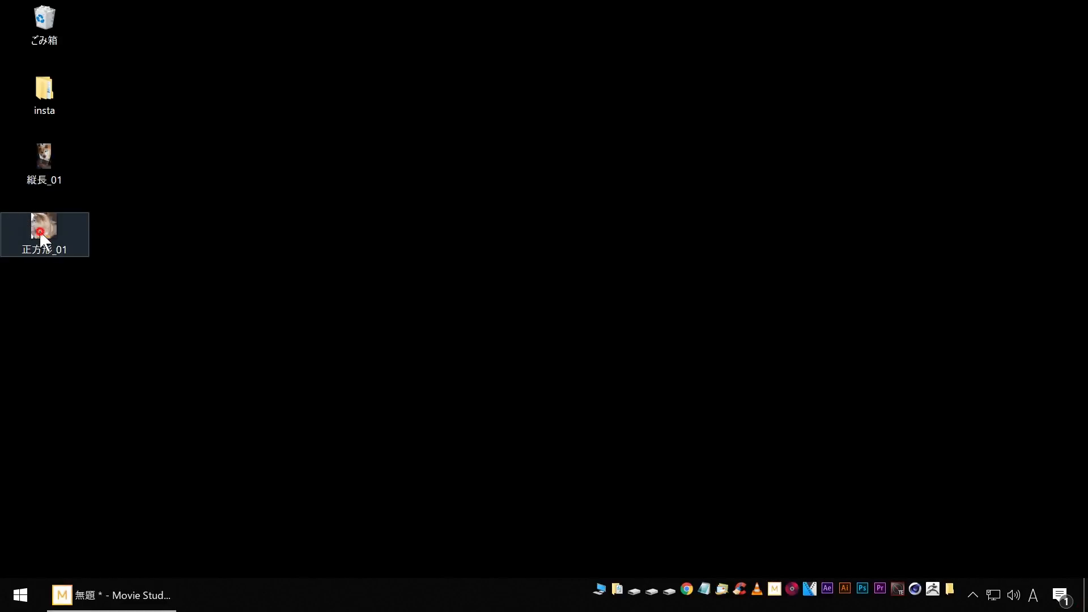